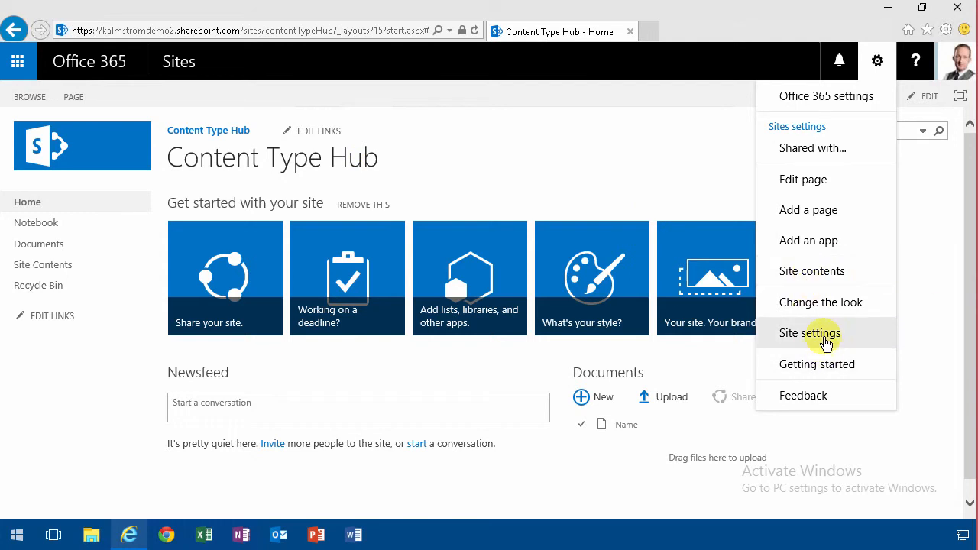
Start a new site content type named Contoso Meeting from the Content Type Hub's site settings.
click(810, 333)
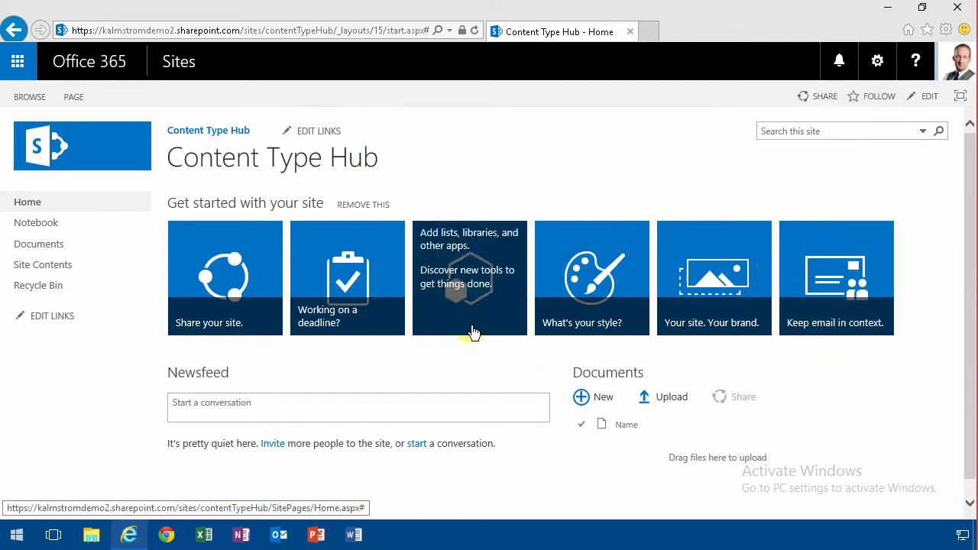
click(202, 324)
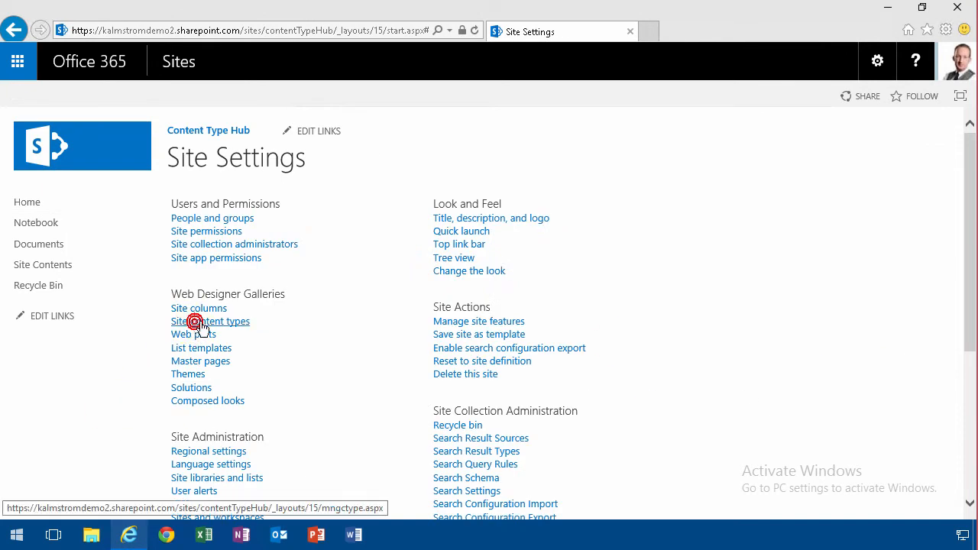
click(196, 211)
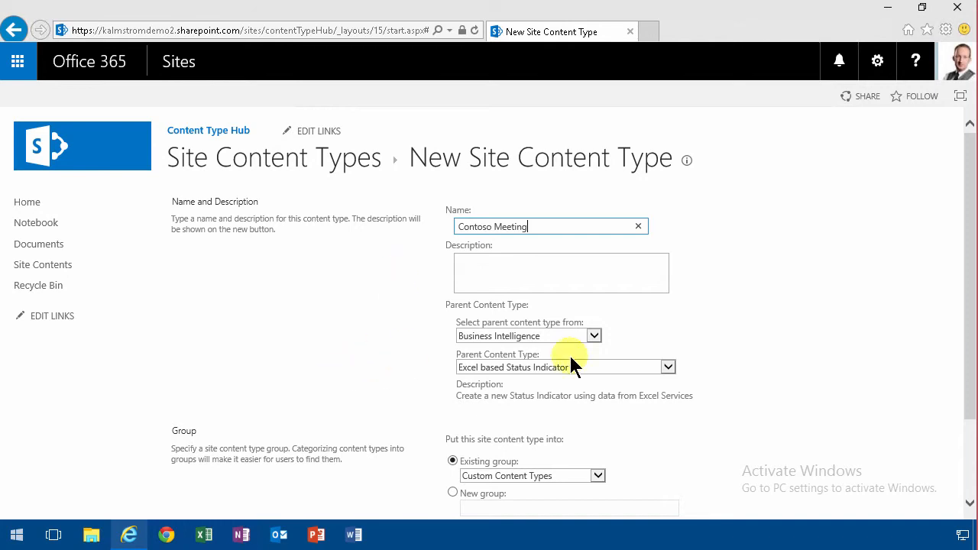
Set the parent content type to Item from List Content Types.
click(590, 337)
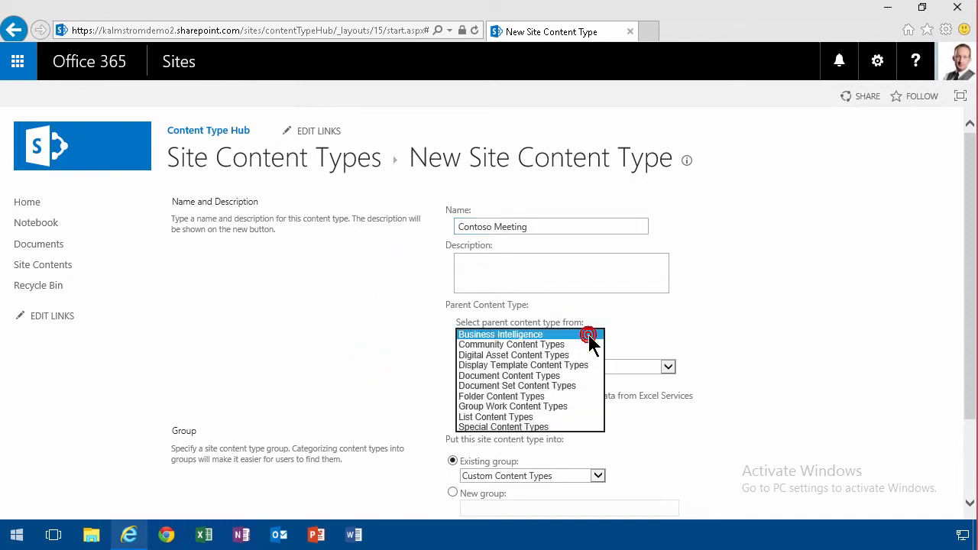
click(514, 416)
click(543, 366)
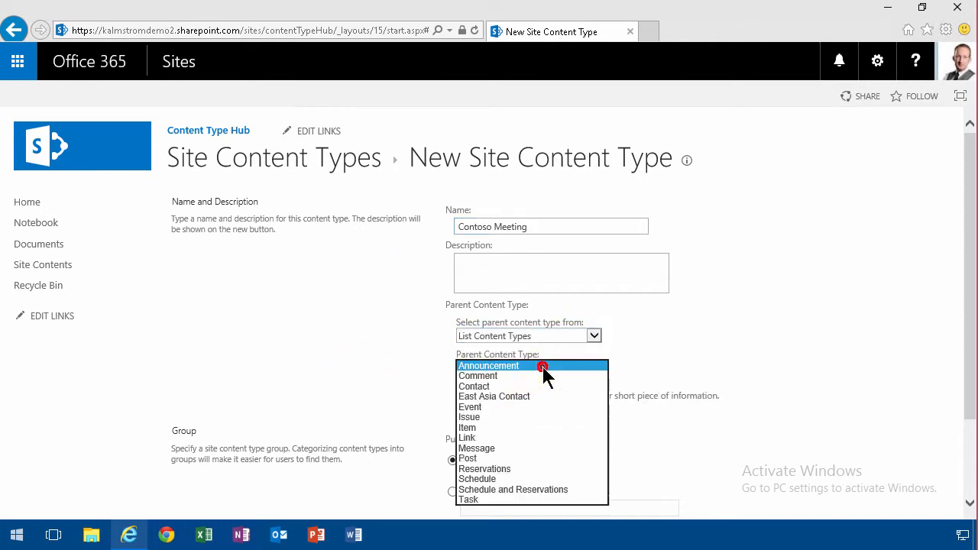
click(487, 426)
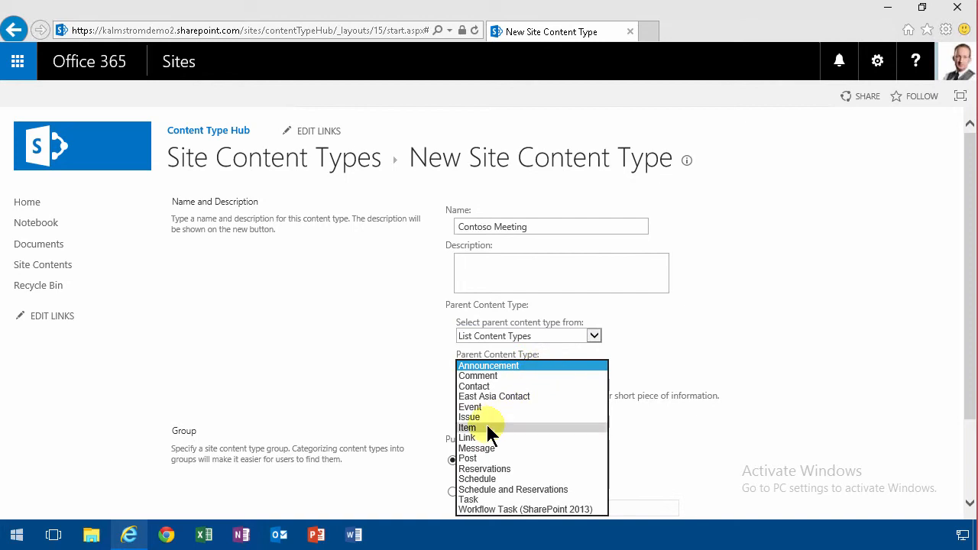
click(487, 426)
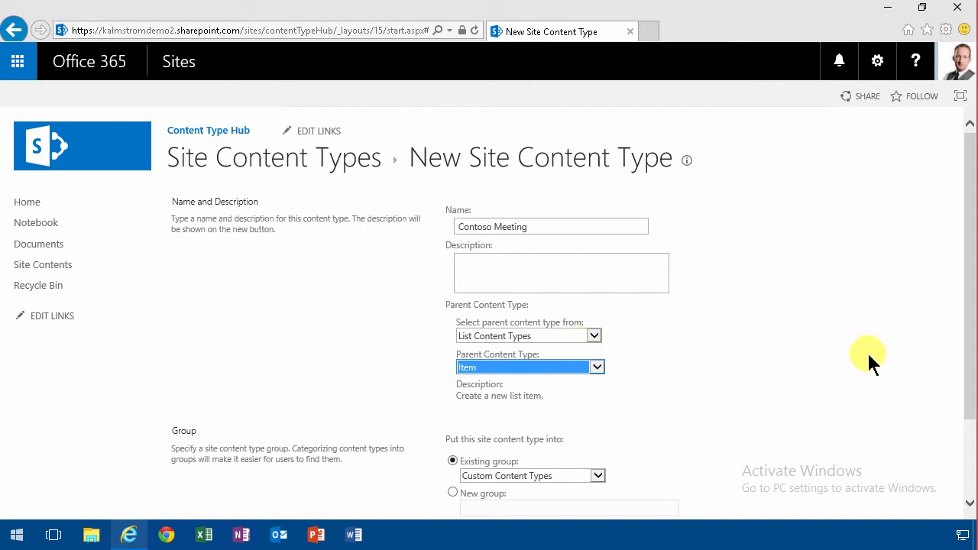
Try Document from Document Content Types as the parent, and switch back to Item from List Content Types.
click(595, 336)
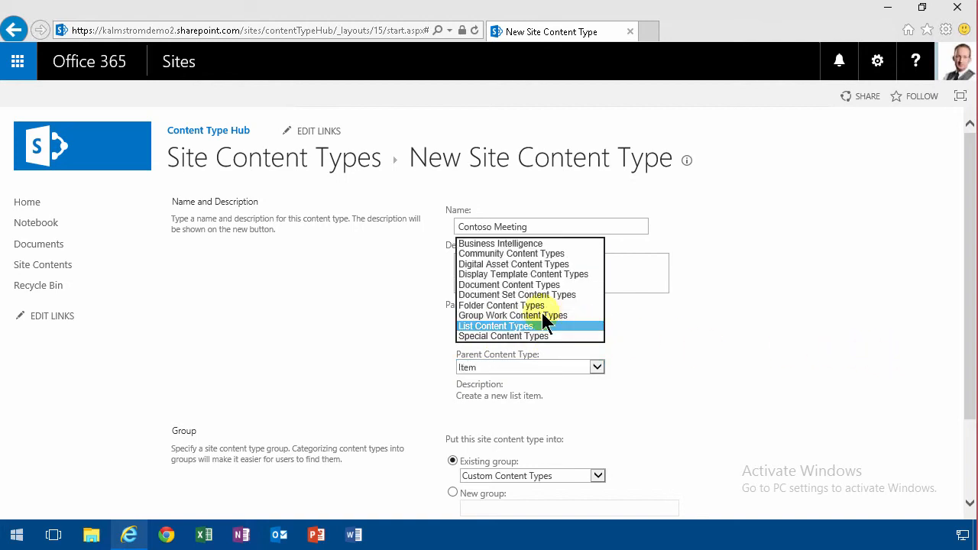
click(517, 285)
click(553, 366)
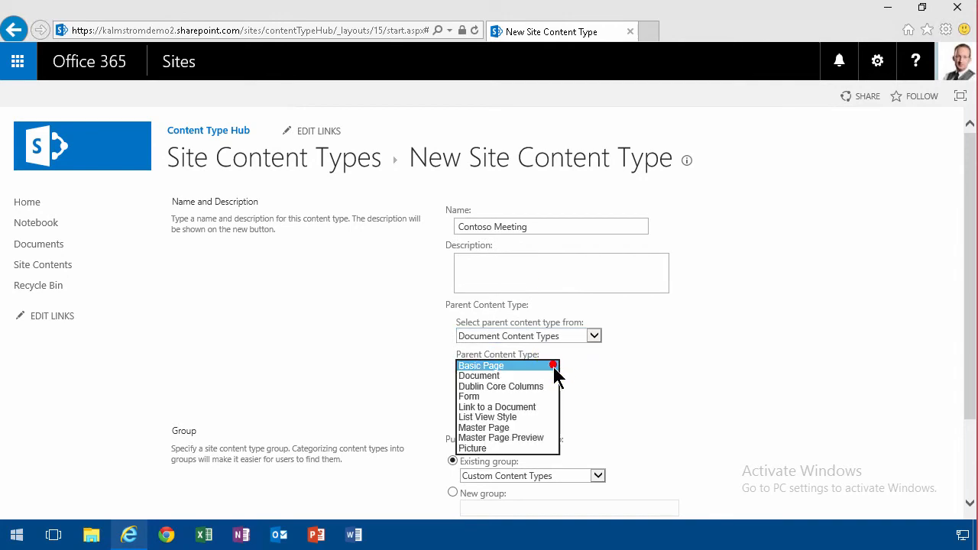
click(492, 375)
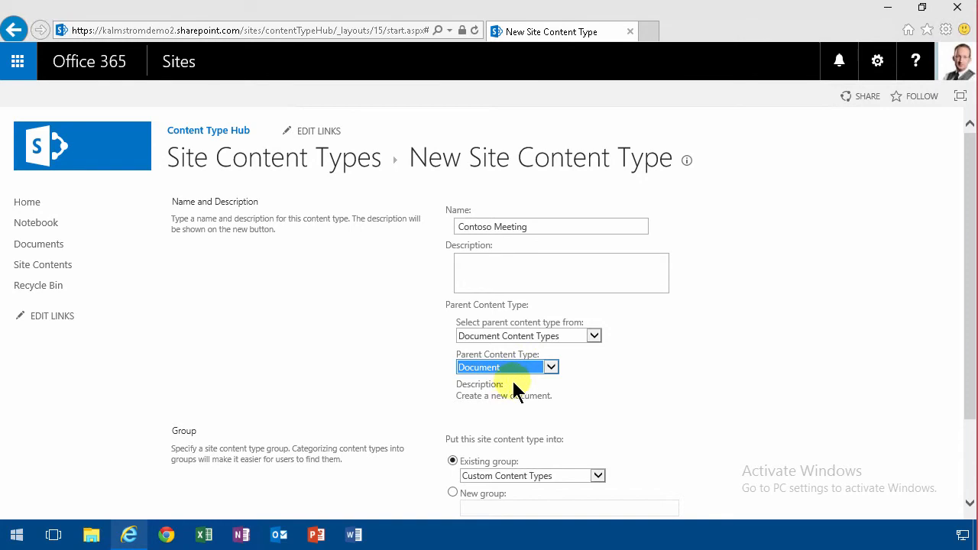
click(579, 338)
click(526, 373)
click(524, 364)
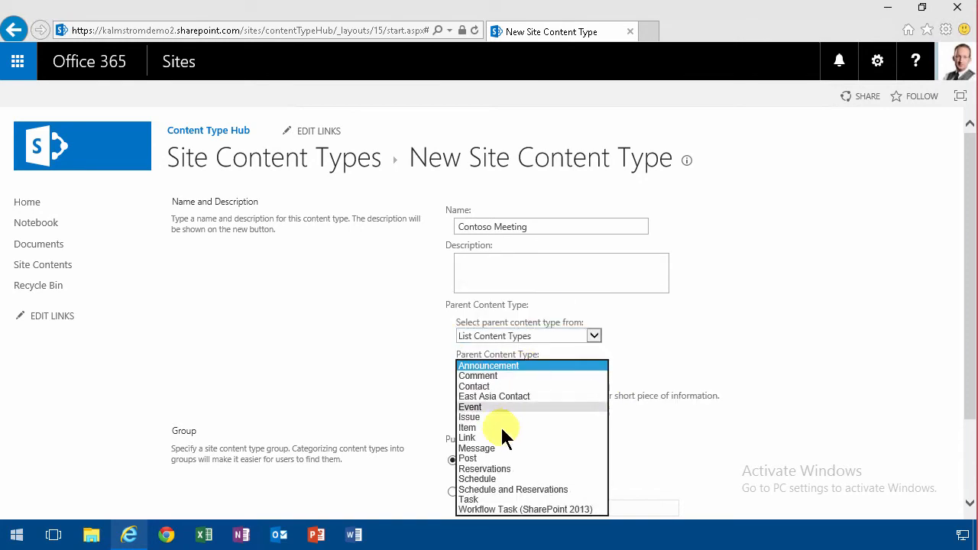
click(489, 427)
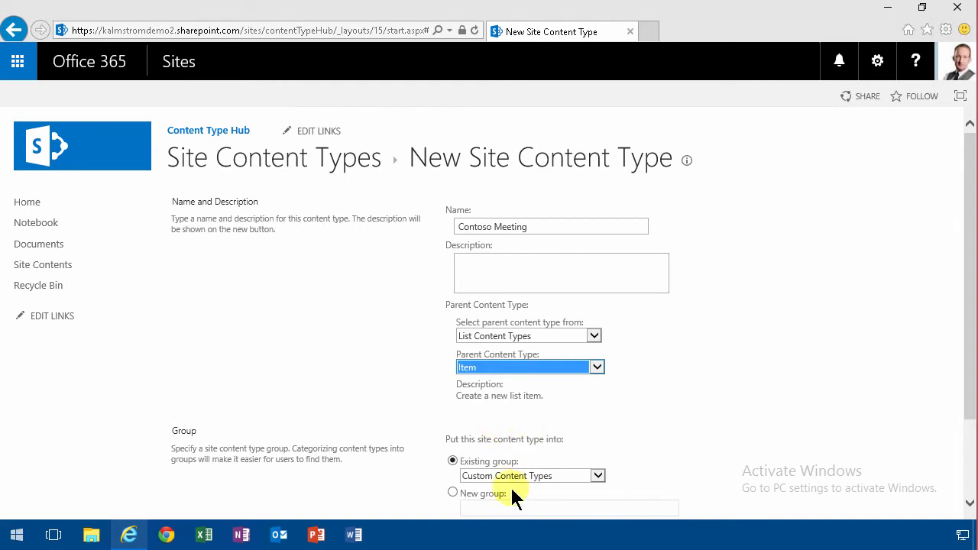
Put the content type into a new group named Contoso and create it.
click(452, 493)
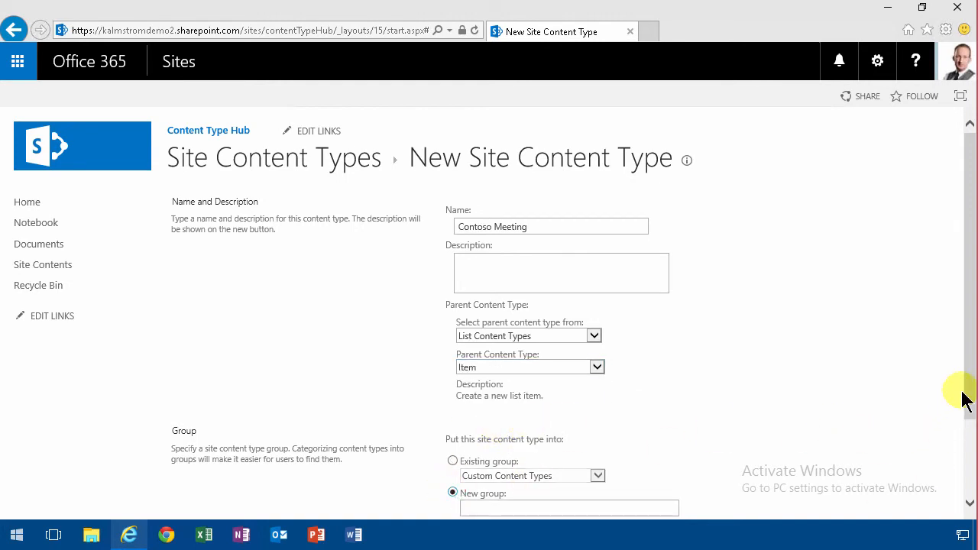
drag(967, 400, 968, 465)
click(546, 408)
text(Contoso)
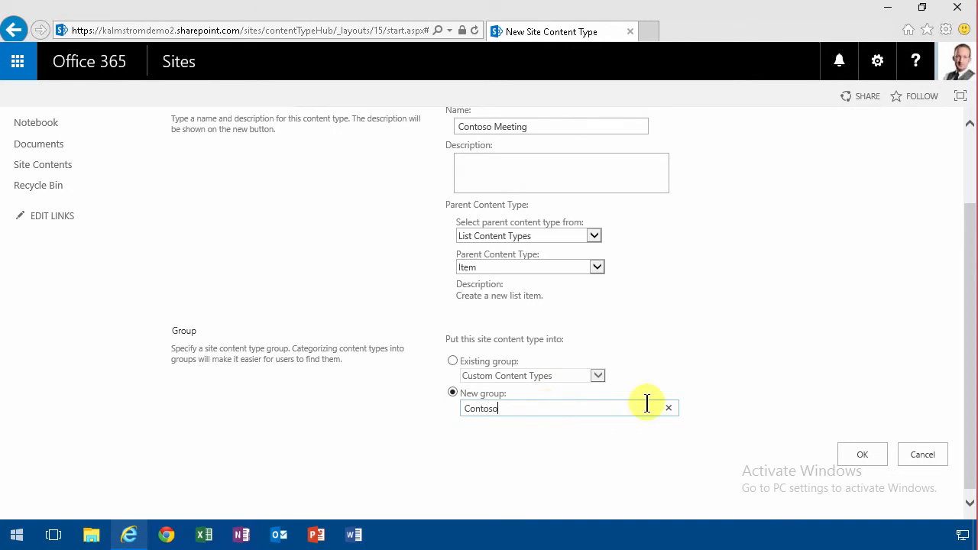
click(861, 455)
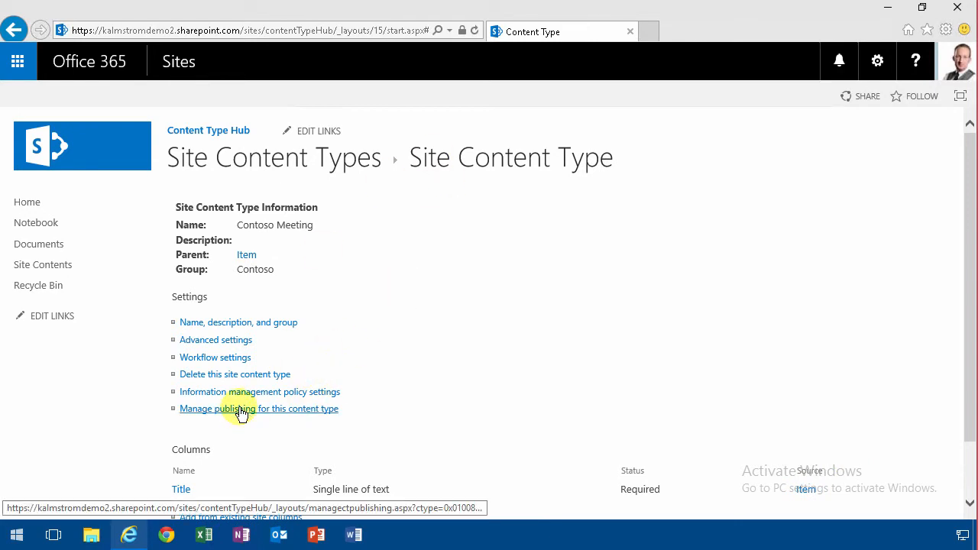
Add the existing Comments site column to the Contoso Meeting content type.
click(485, 397)
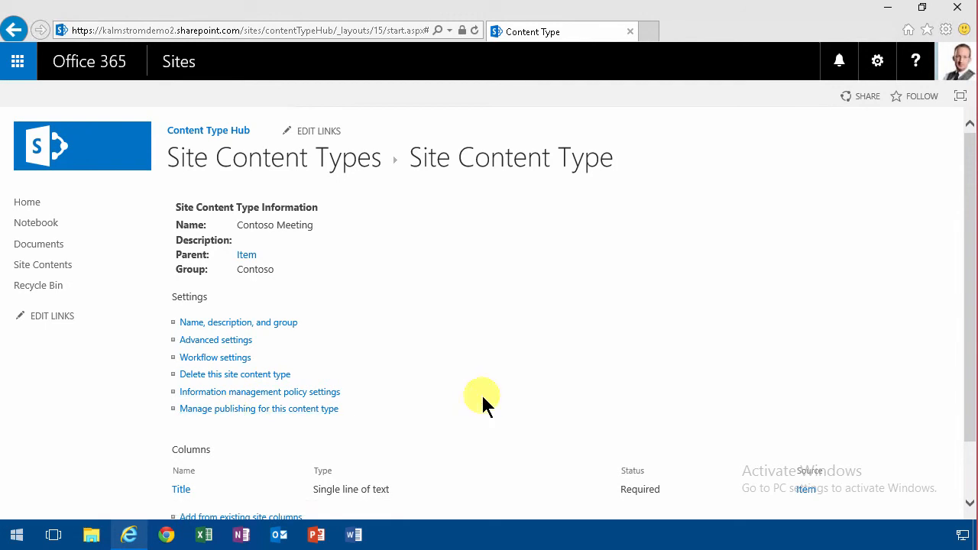
scroll(484, 403, down, 1)
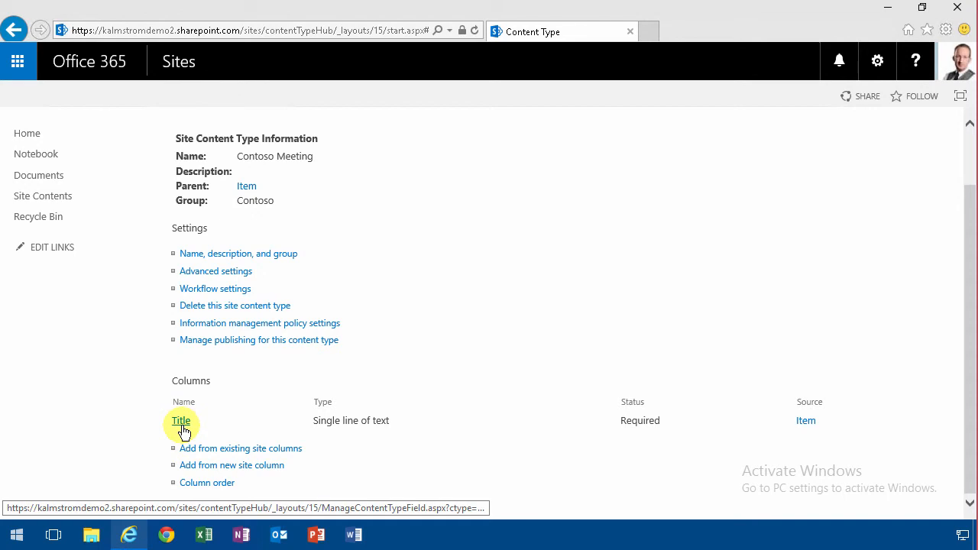
click(251, 451)
click(514, 298)
key(n)
click(533, 350)
click(533, 350)
click(534, 350)
click(534, 350)
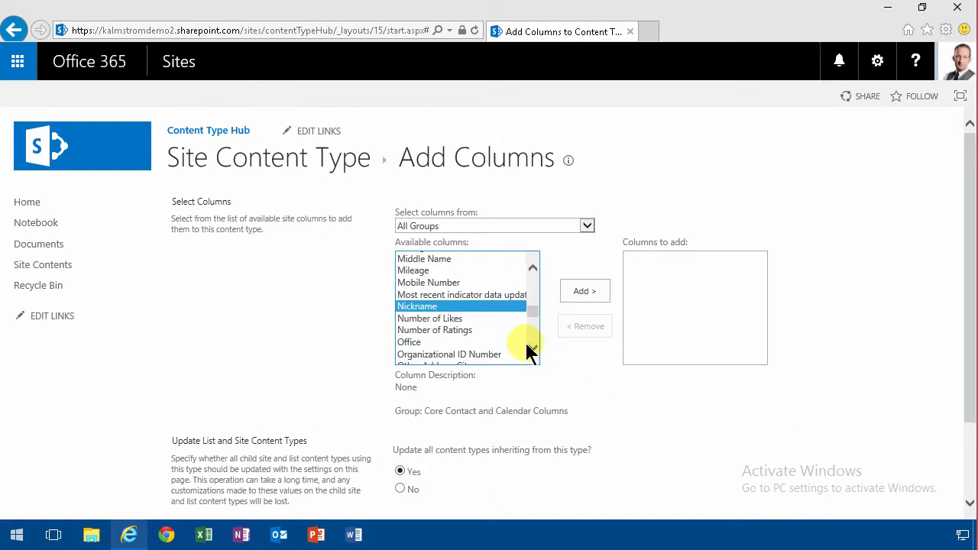
key(c)
key(o)
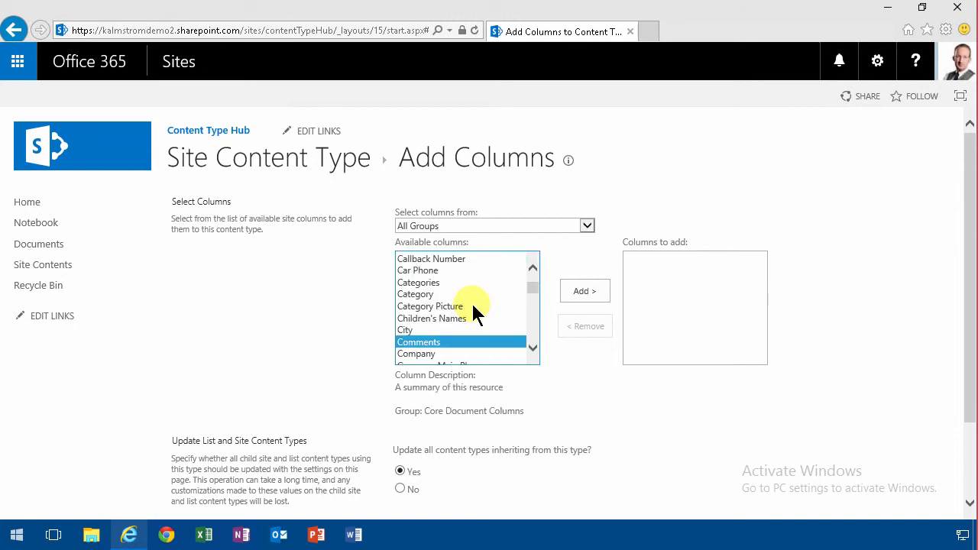
click(587, 293)
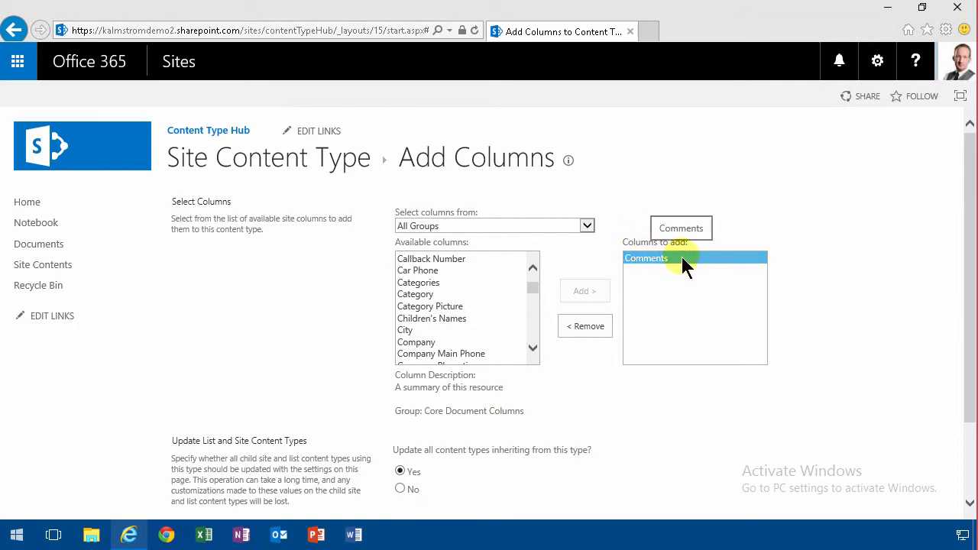
drag(971, 406, 971, 503)
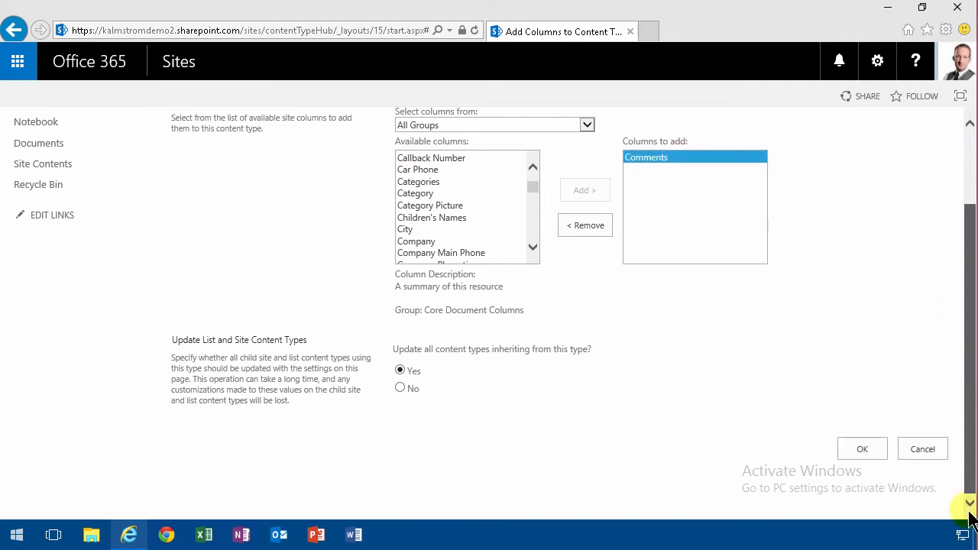
click(863, 451)
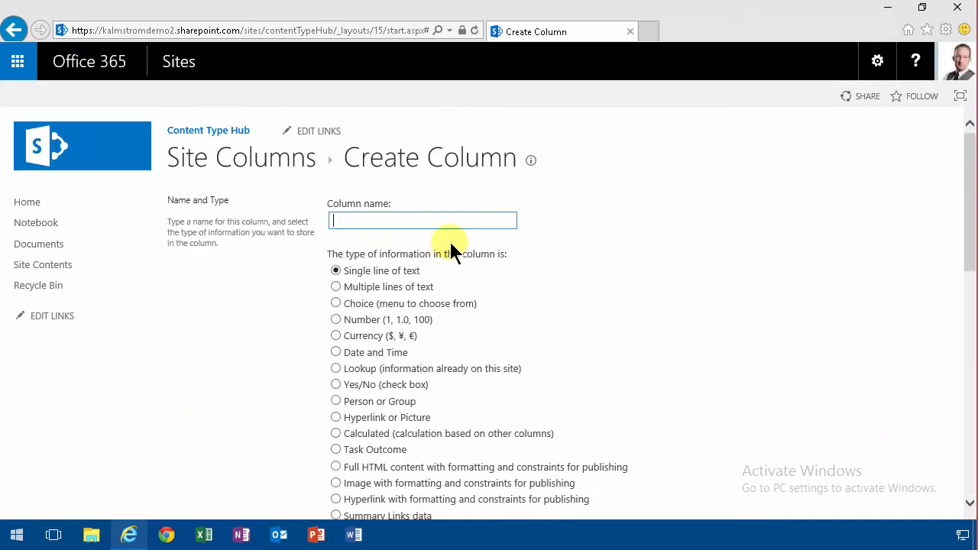
Define a new site column named Meeting comments with multiple lines of text, in a new group named Contoso.
text(eting comments)
click(335, 286)
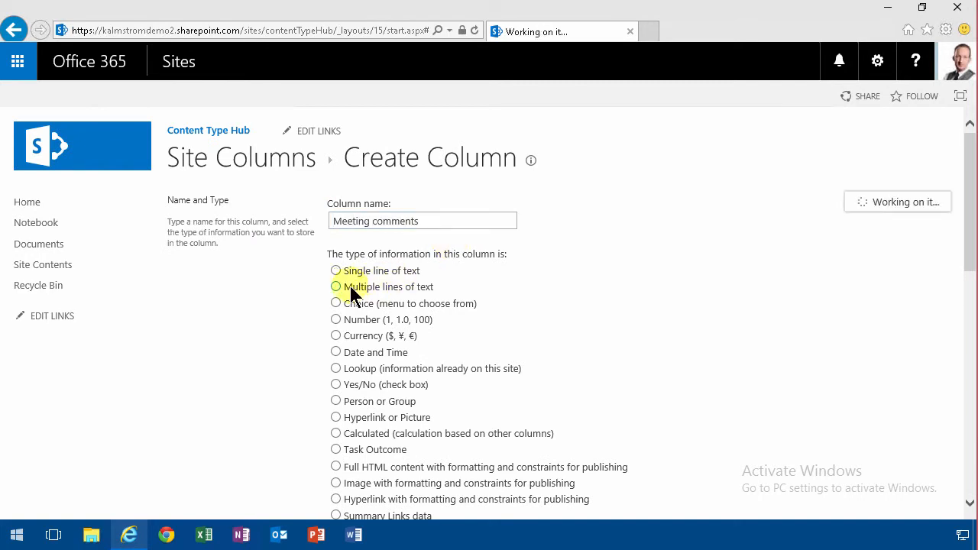
drag(968, 298, 969, 369)
click(334, 313)
text(Contoso)
Set the column to append changes to existing text and save it.
scroll(590, 358, down, 5)
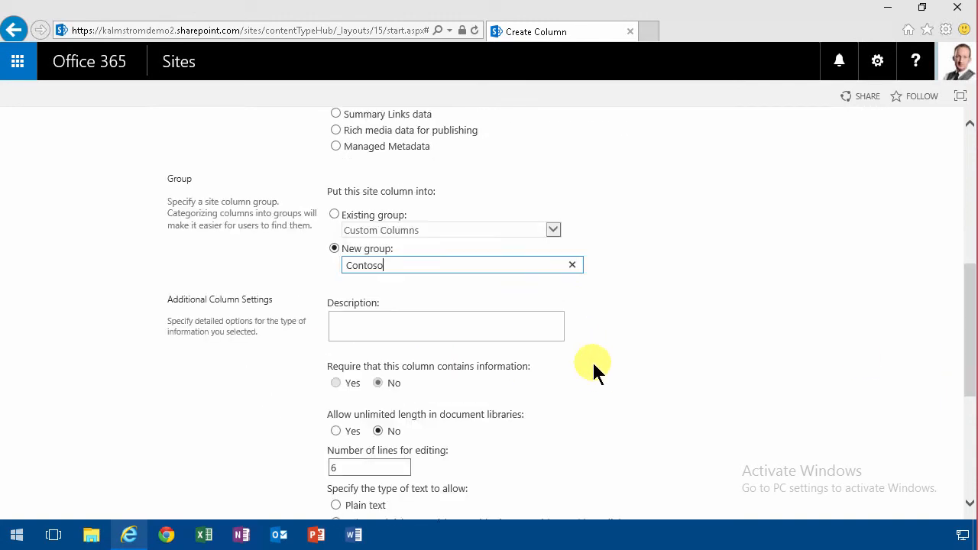
scroll(596, 372, down, 2)
click(336, 373)
scroll(527, 382, down, 3)
click(862, 436)
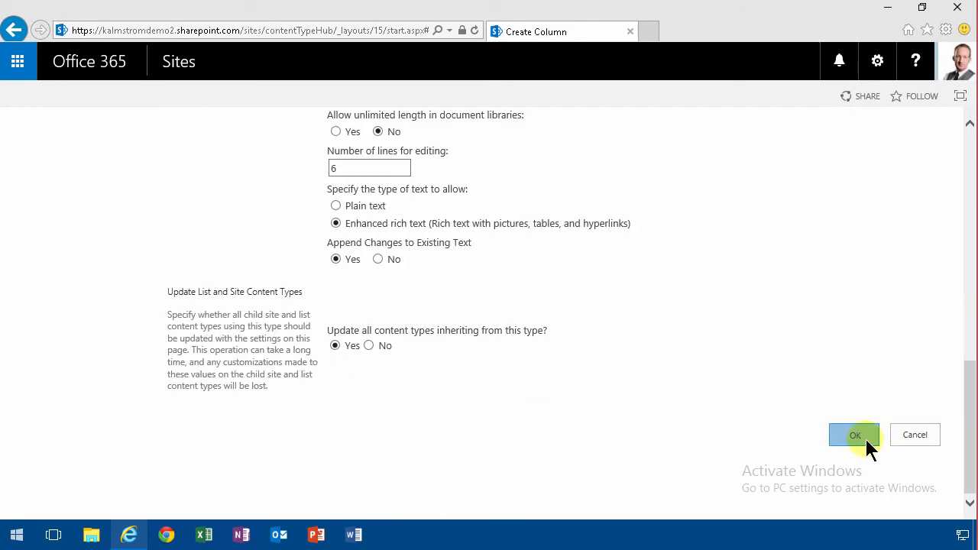
Create a Person or Group site column named Chairperson in the existing Contoso group.
click(228, 466)
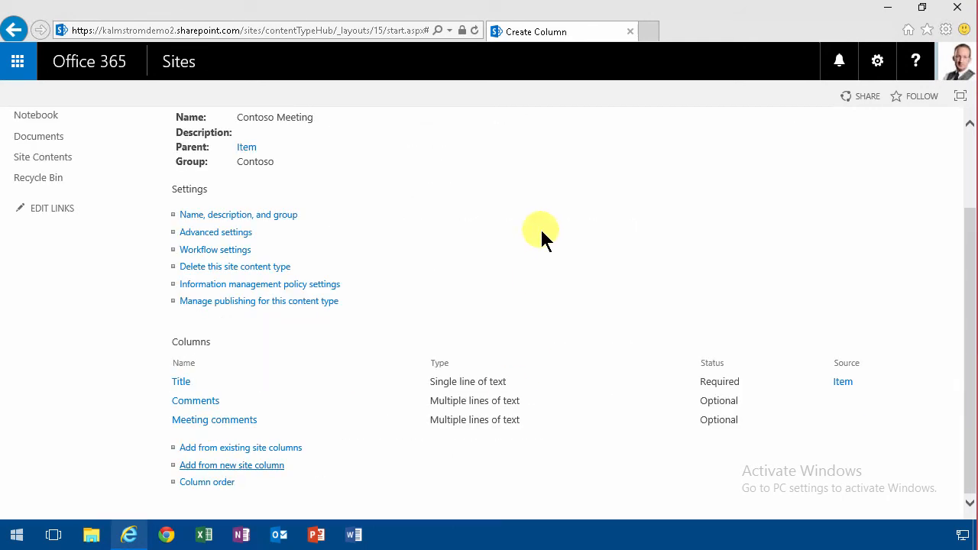
text(Chairperson)
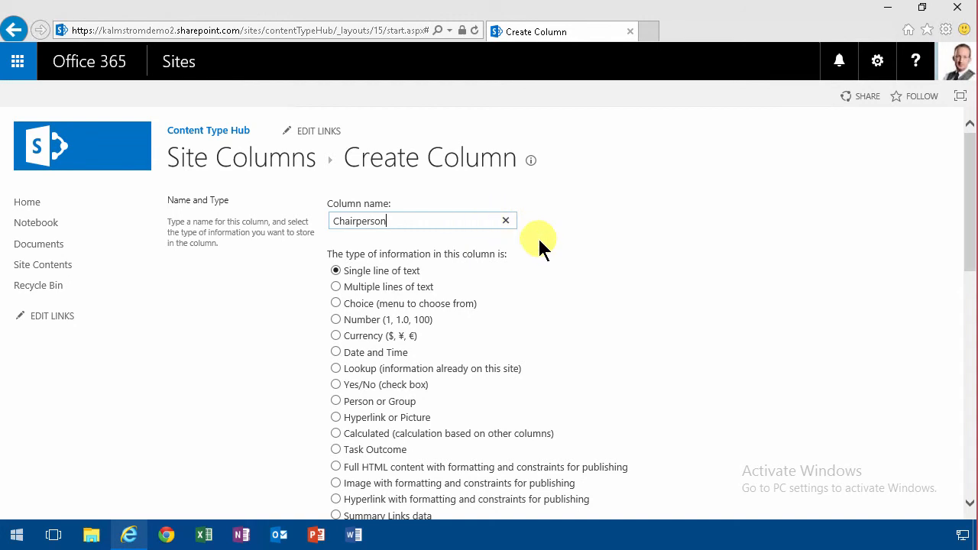
click(336, 402)
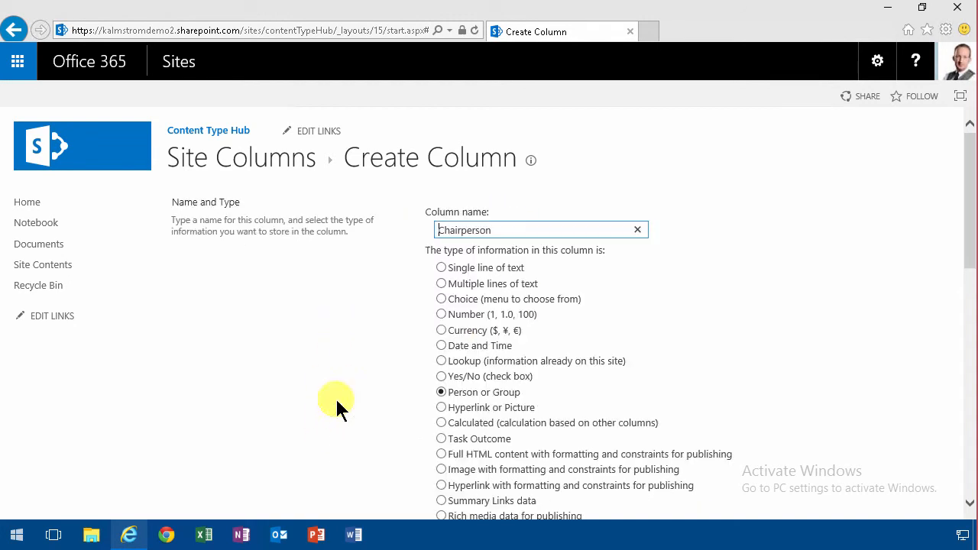
drag(967, 259, 963, 376)
click(466, 292)
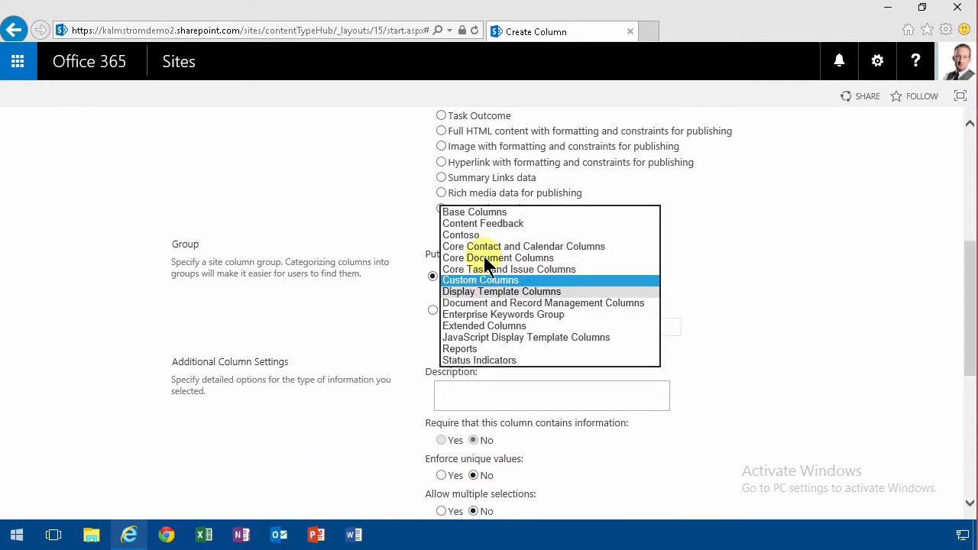
click(462, 236)
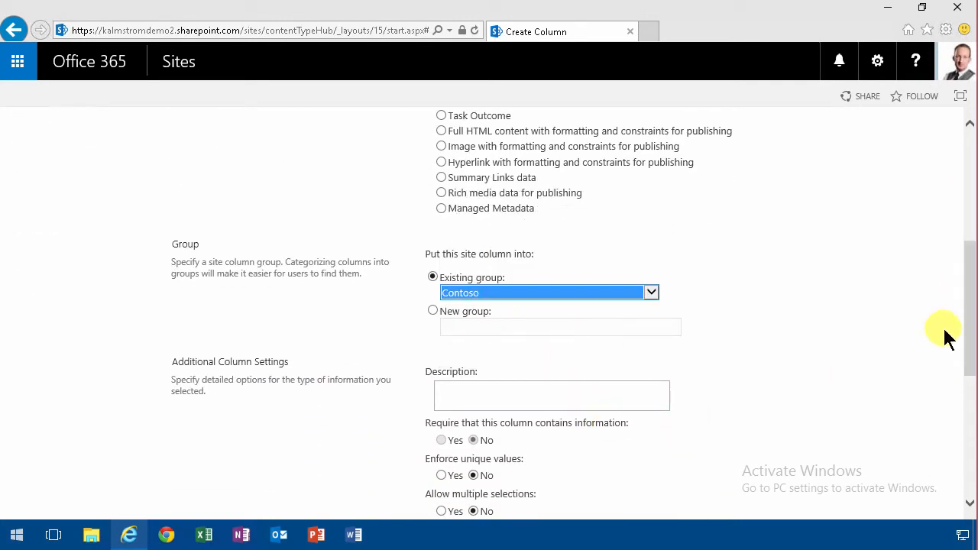
scroll(948, 339, down, 3)
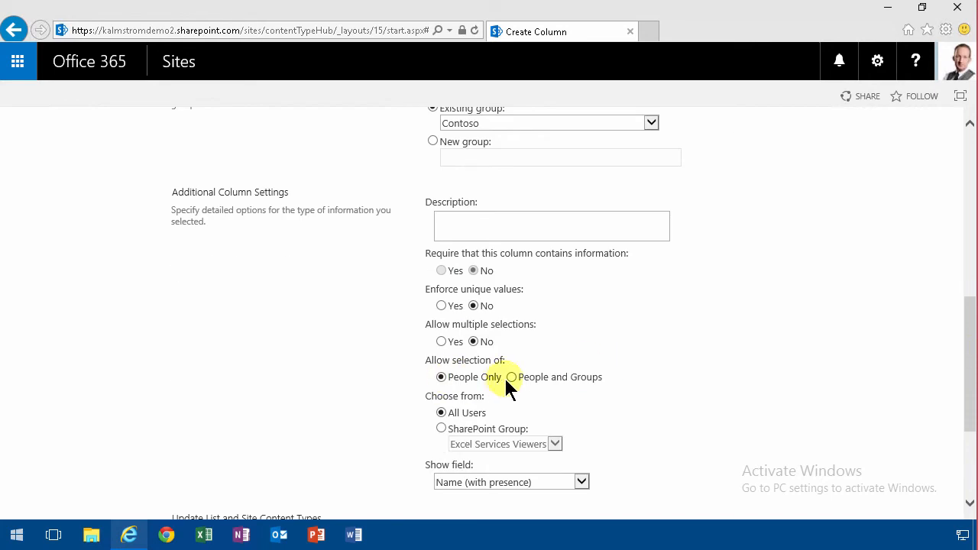
drag(970, 396, 963, 497)
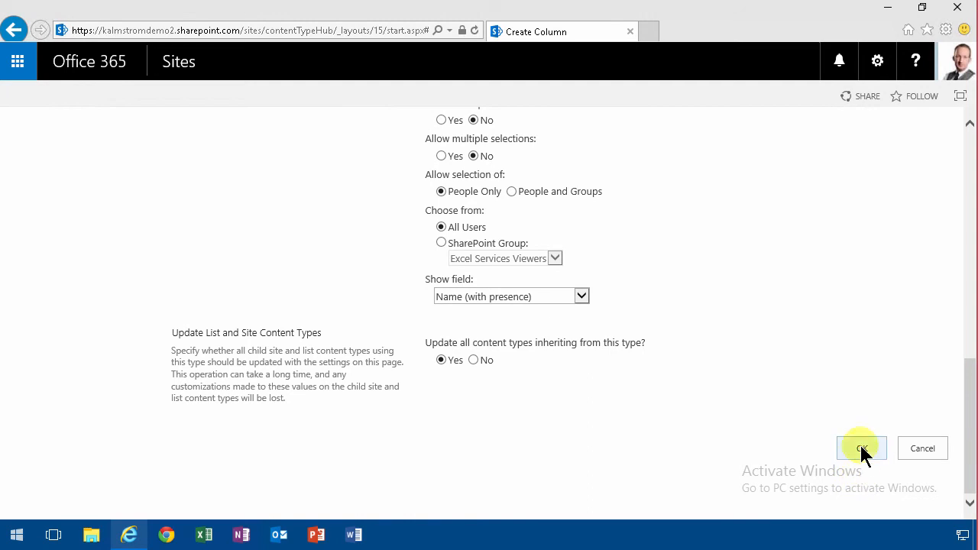
Define a new Person or Group site column named Internal meeting attendees in the existing Contoso group.
click(227, 464)
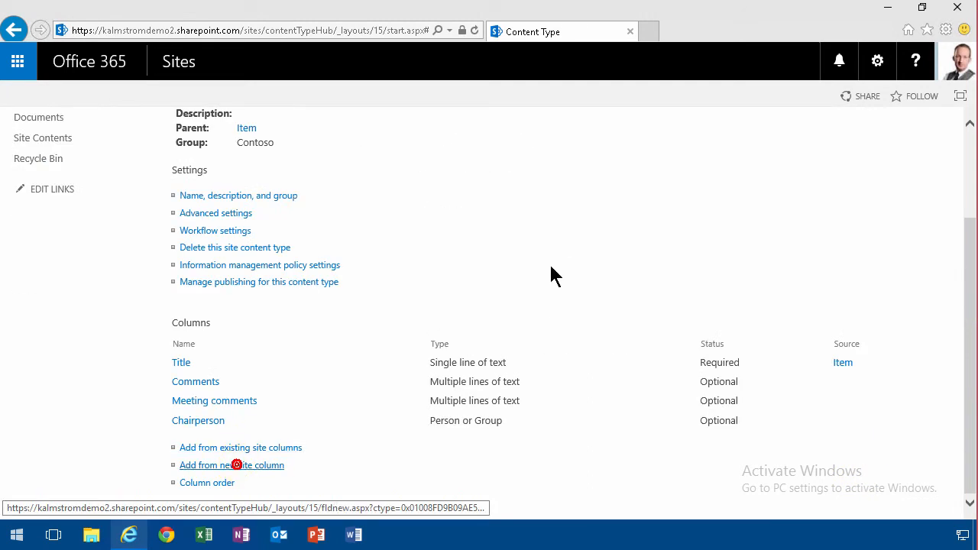
text(Internal )
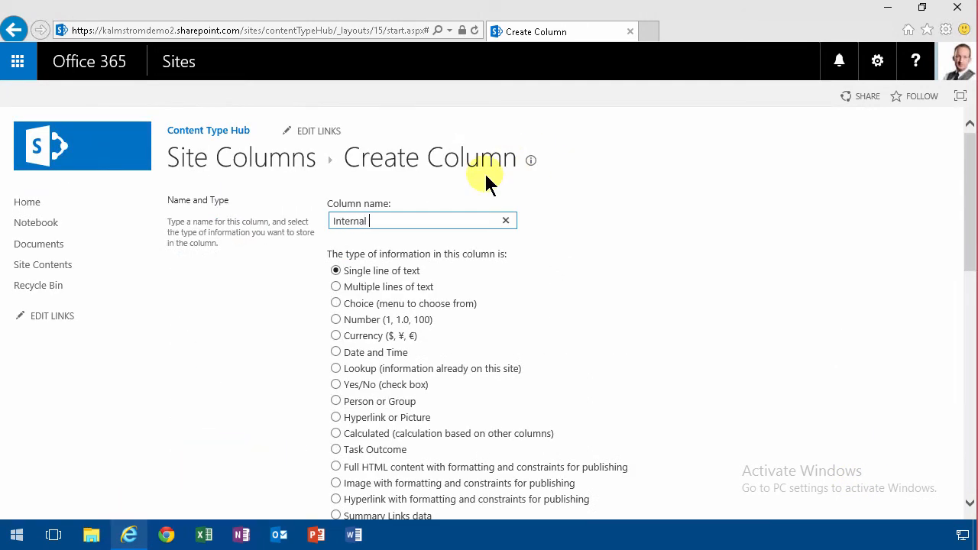
text(meeting attendees)
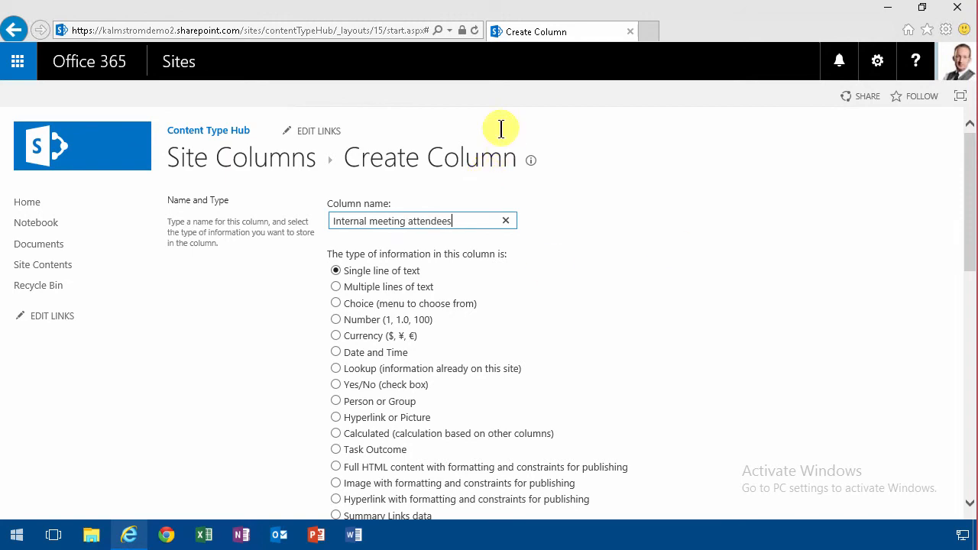
click(337, 402)
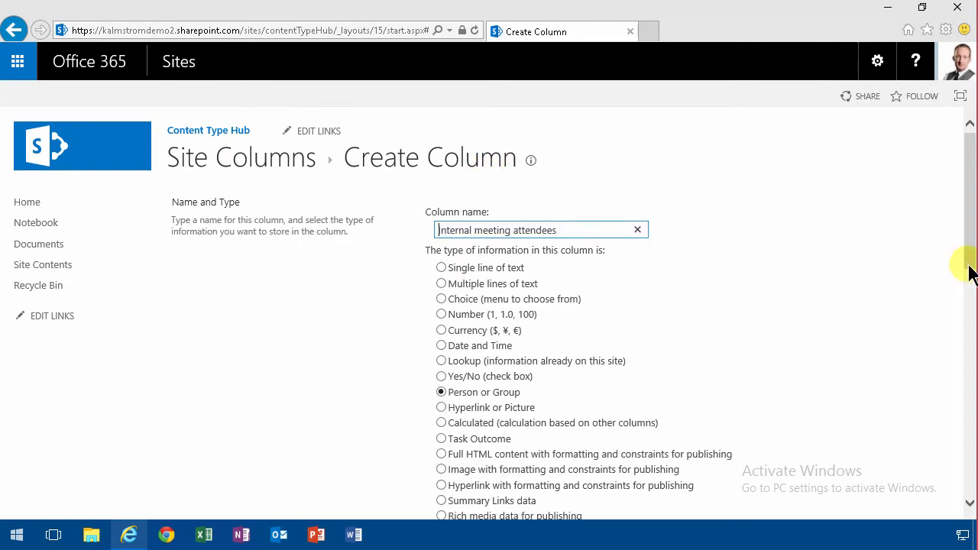
scroll(972, 298, down, 5)
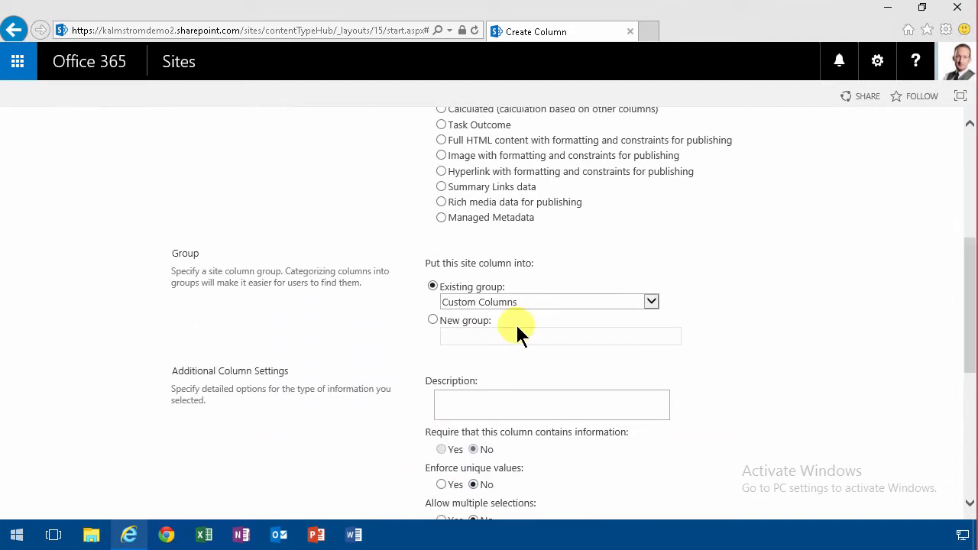
click(521, 303)
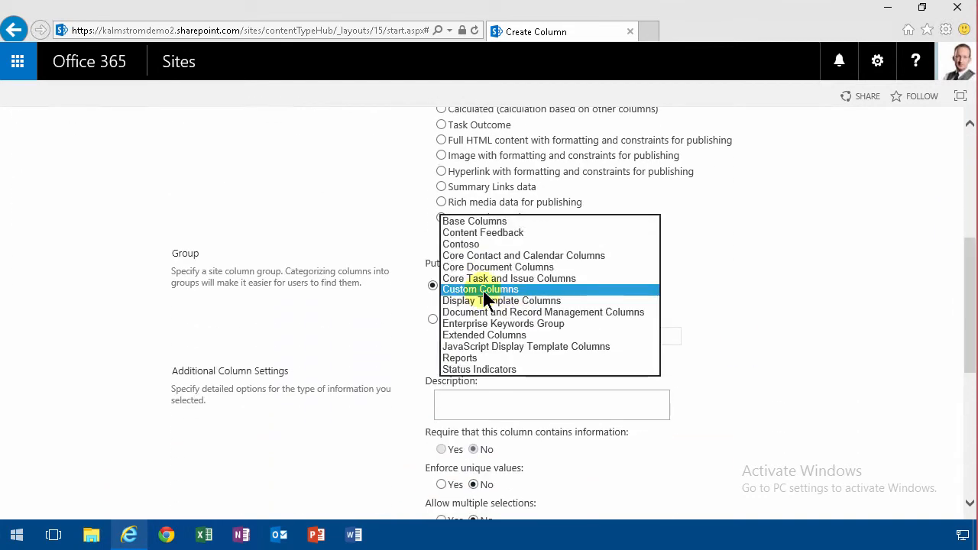
click(468, 246)
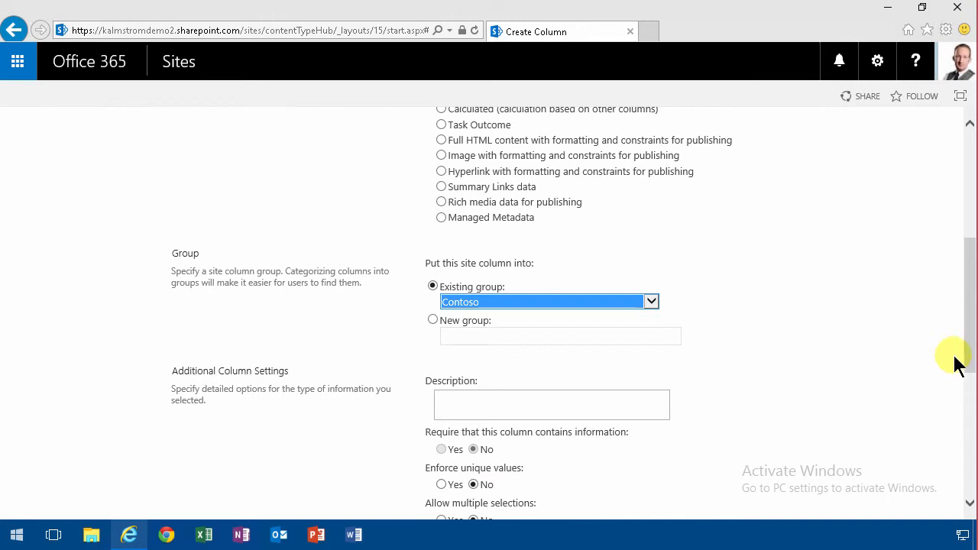
Allow multiple selections in the Internal meeting attendees column and save it.
scroll(972, 371, down, 3)
click(441, 289)
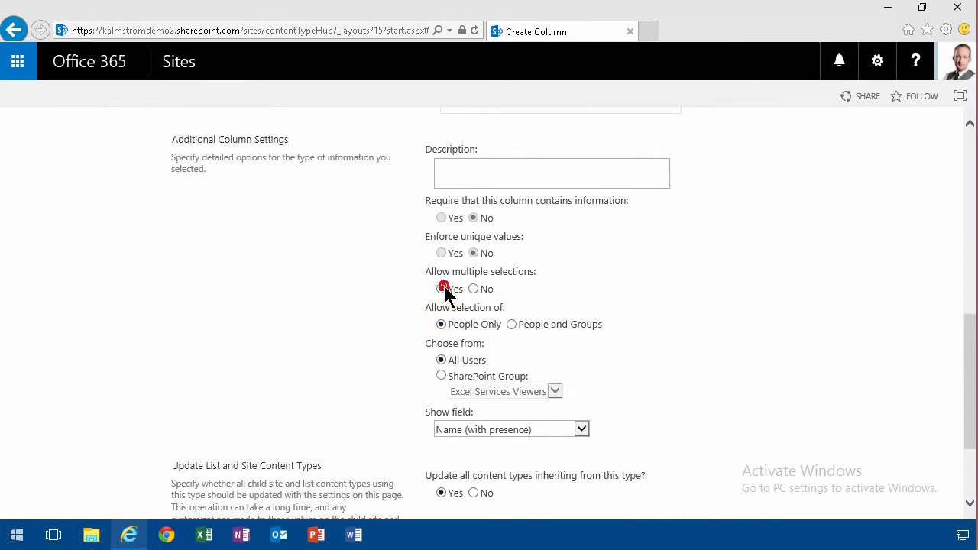
drag(971, 398, 932, 475)
click(870, 450)
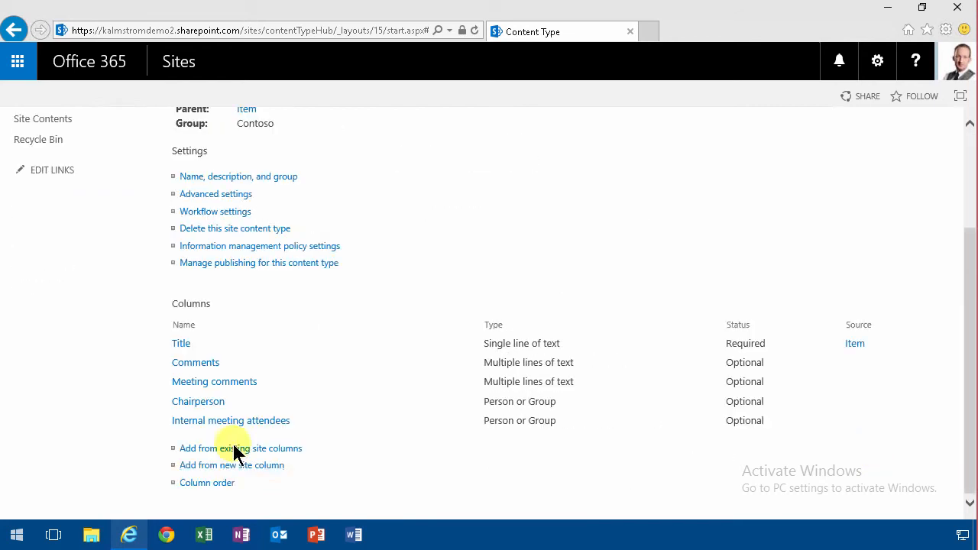
Define a new site column named External attendees with multiple lines of text in the existing Contoso group.
click(226, 464)
text(External attendees)
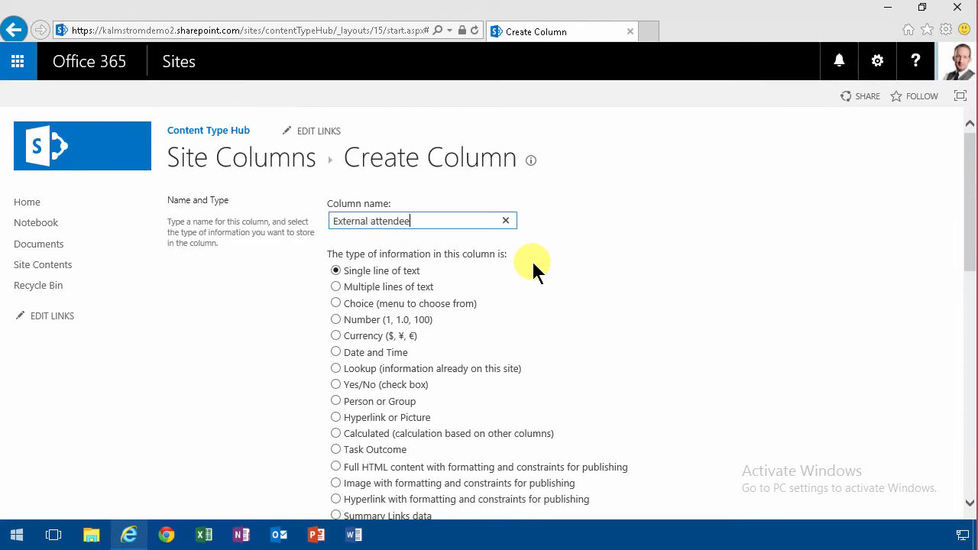
click(335, 288)
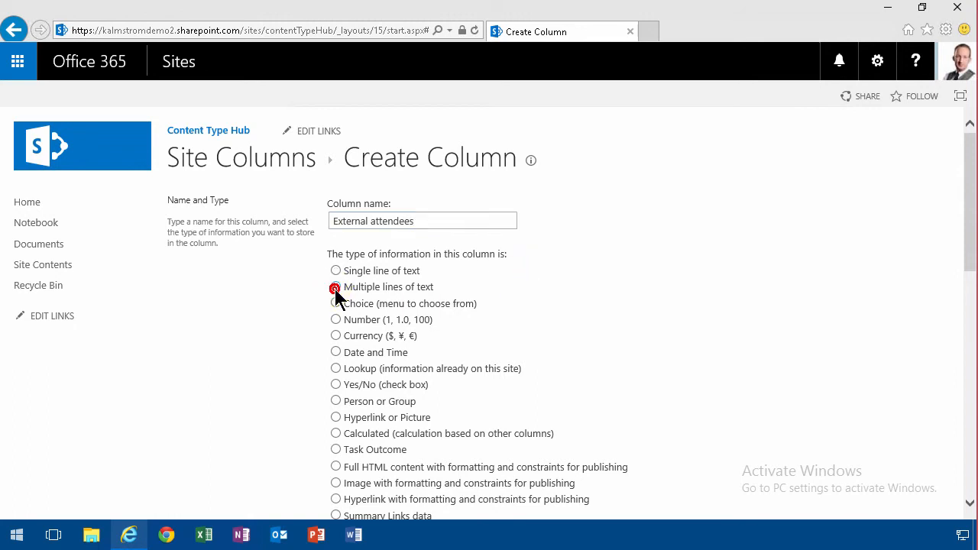
drag(970, 233, 967, 382)
click(364, 178)
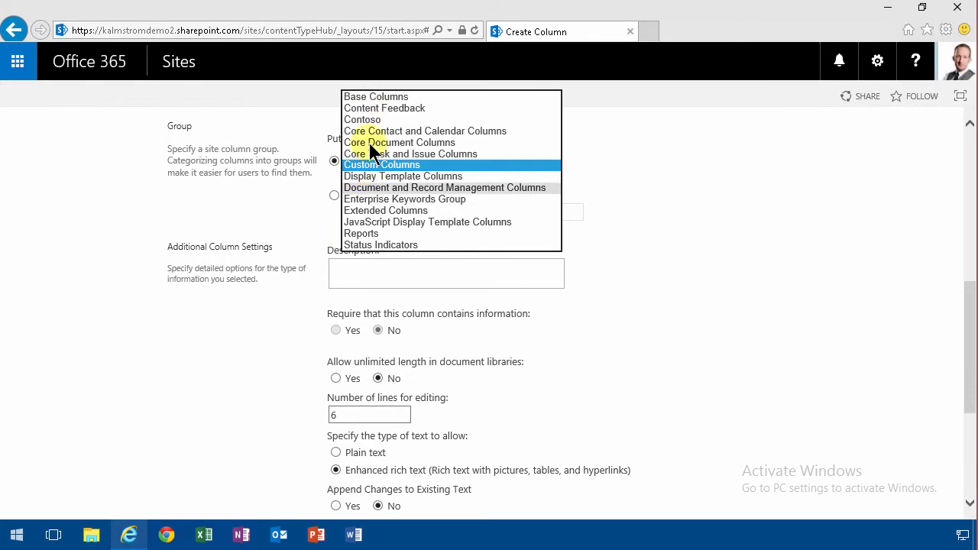
click(367, 118)
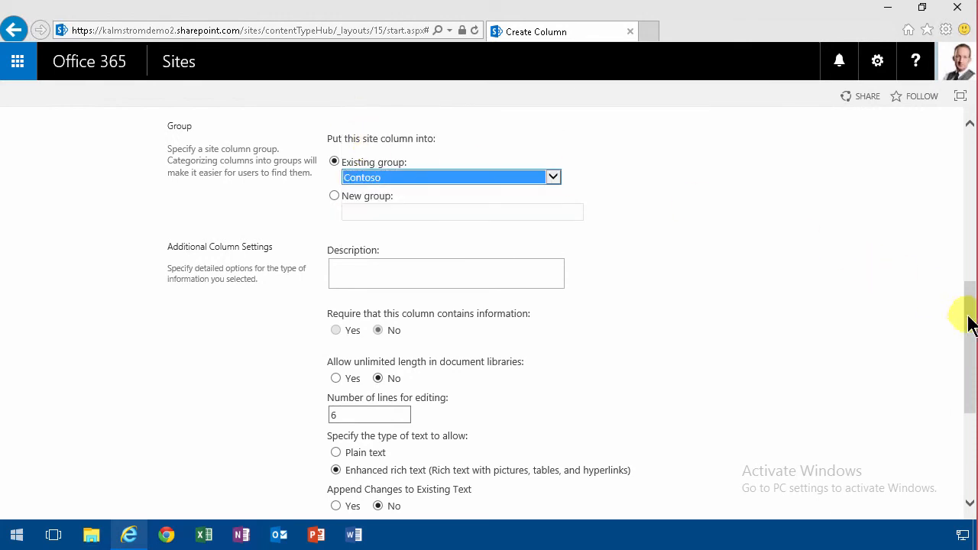
Restrict the External attendees column to plain text and save it.
drag(972, 329, 972, 391)
click(334, 261)
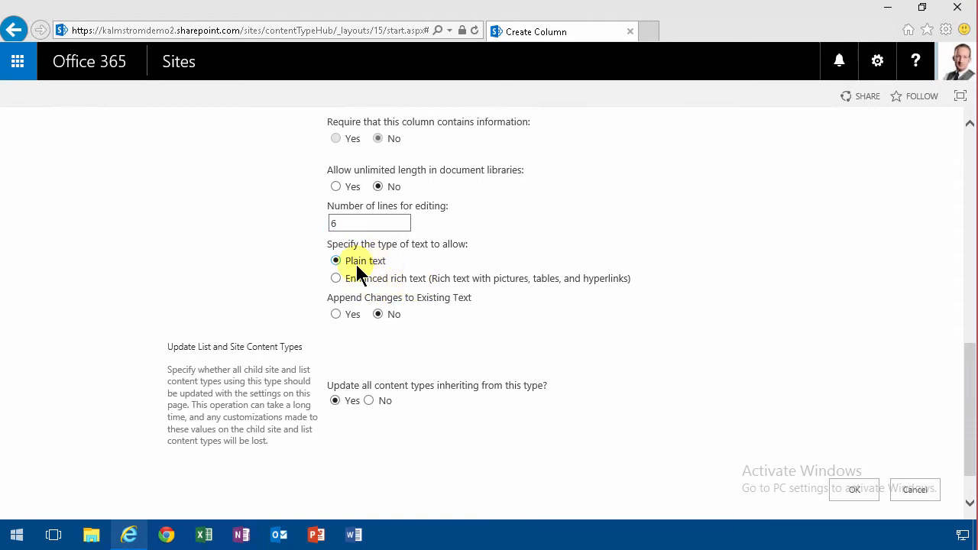
drag(970, 395, 970, 413)
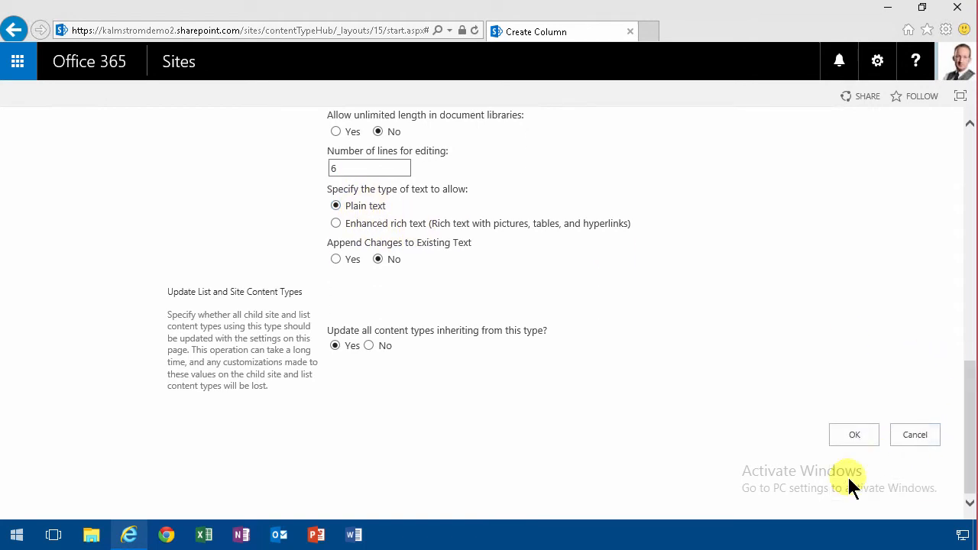
click(846, 430)
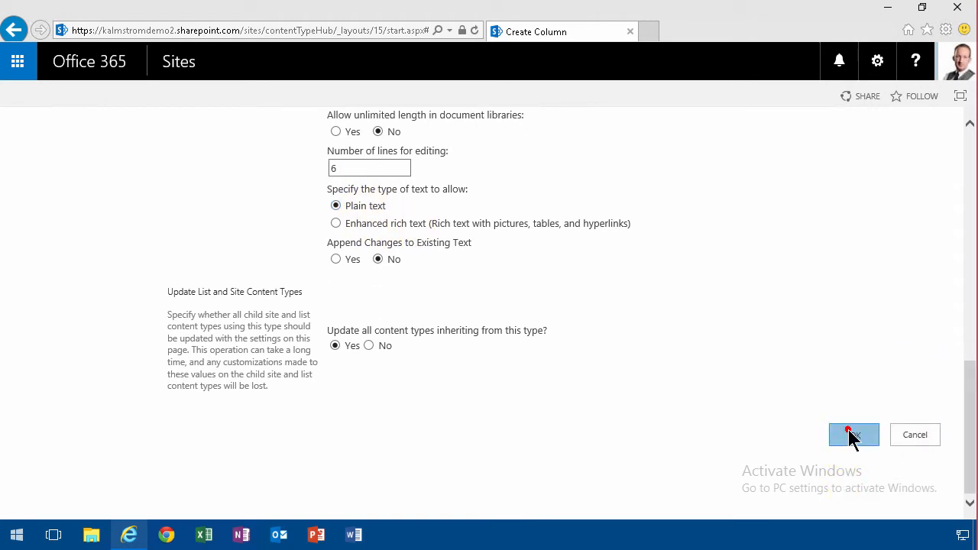
Open the term store in the SharePoint admin center from the Office 365 admin center.
click(17, 61)
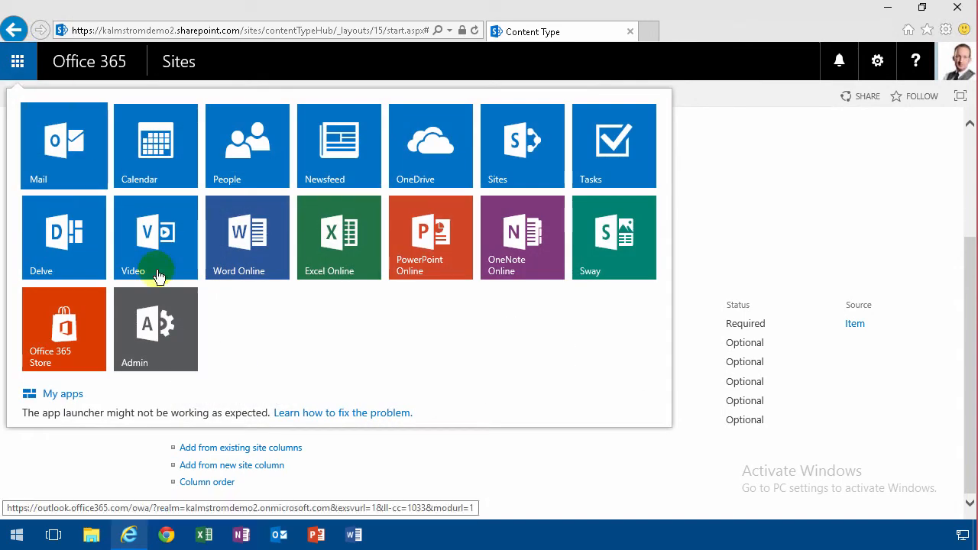
click(147, 334)
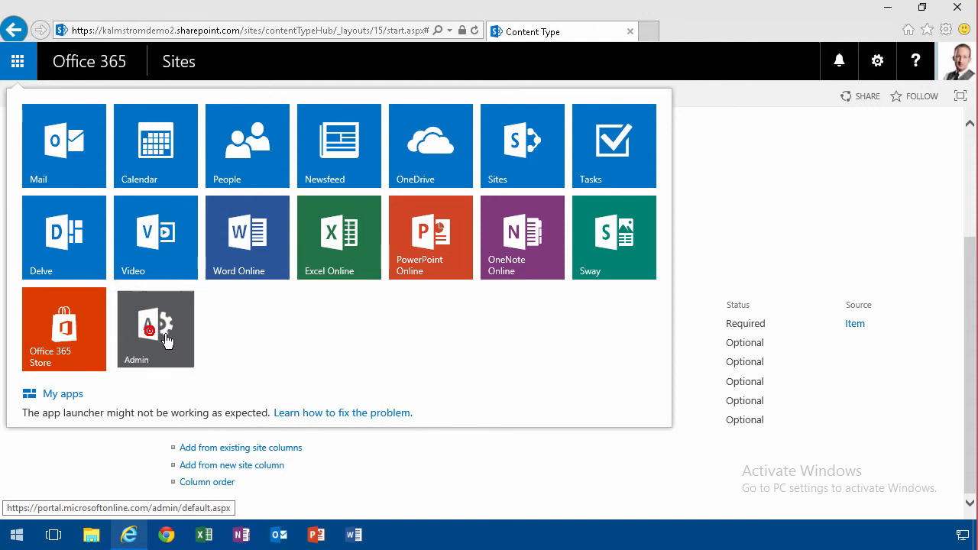
drag(162, 353, 129, 482)
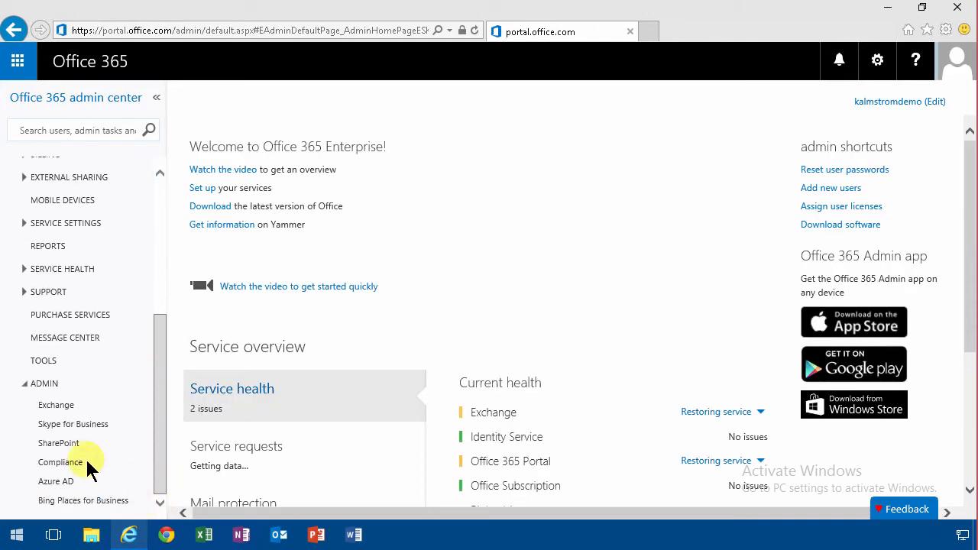
click(71, 443)
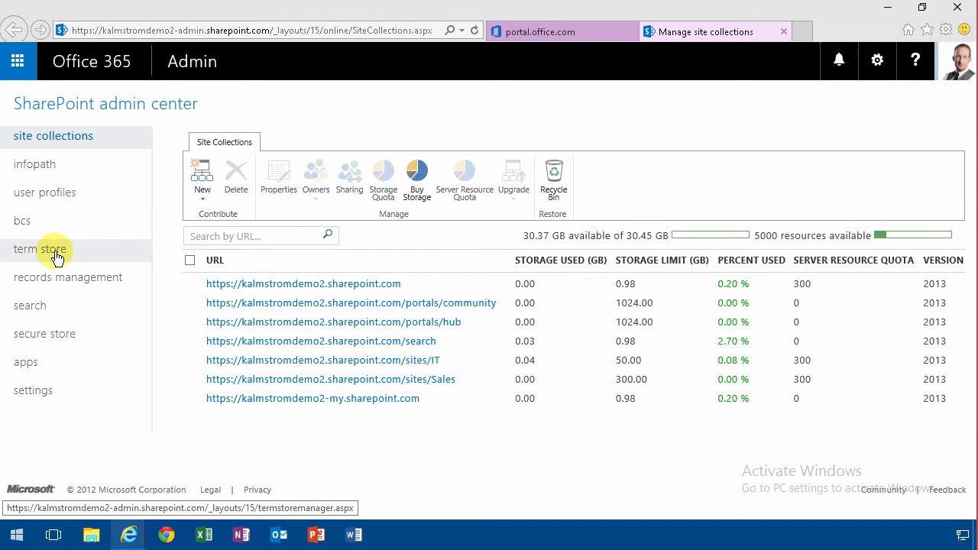
click(55, 254)
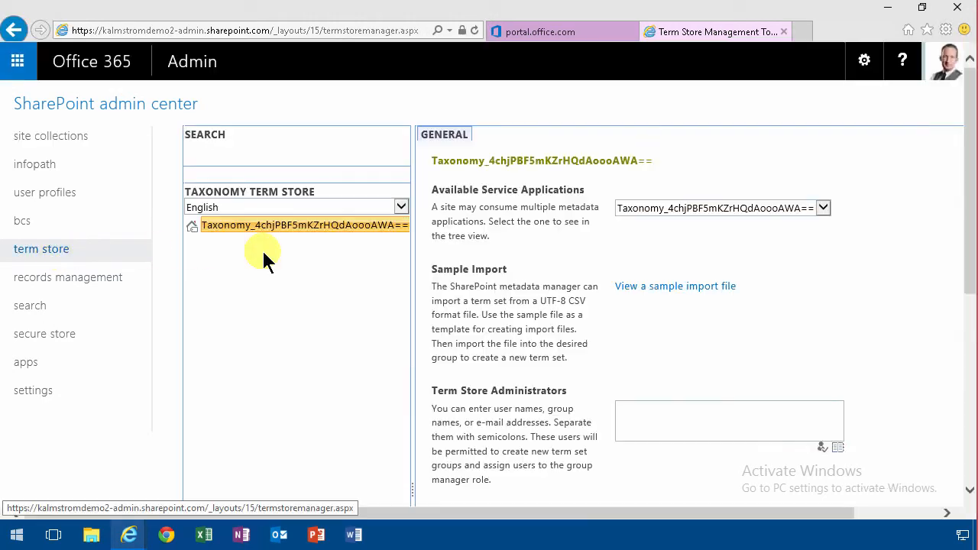
Enter the administrator's user name under Term Store Administrators for the taxonomy and save the change.
click(217, 226)
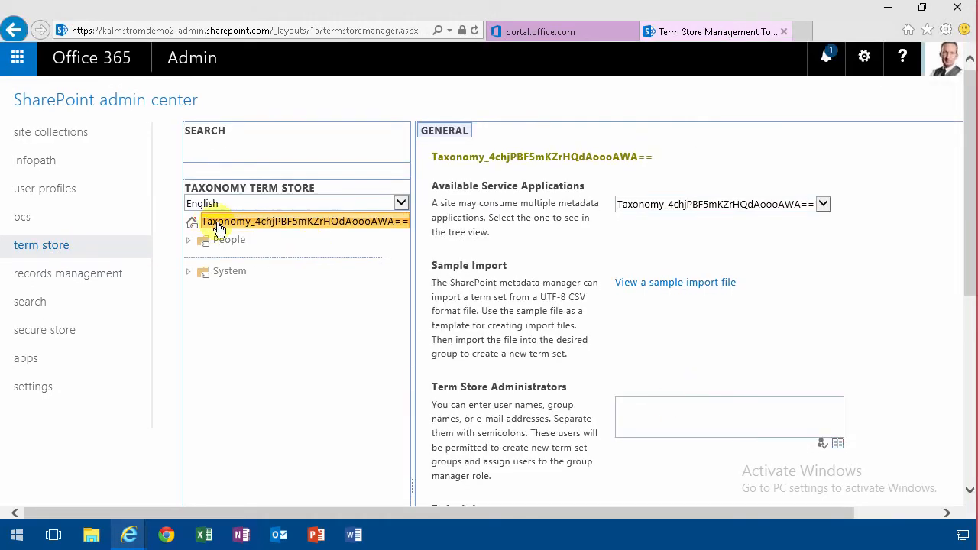
click(238, 244)
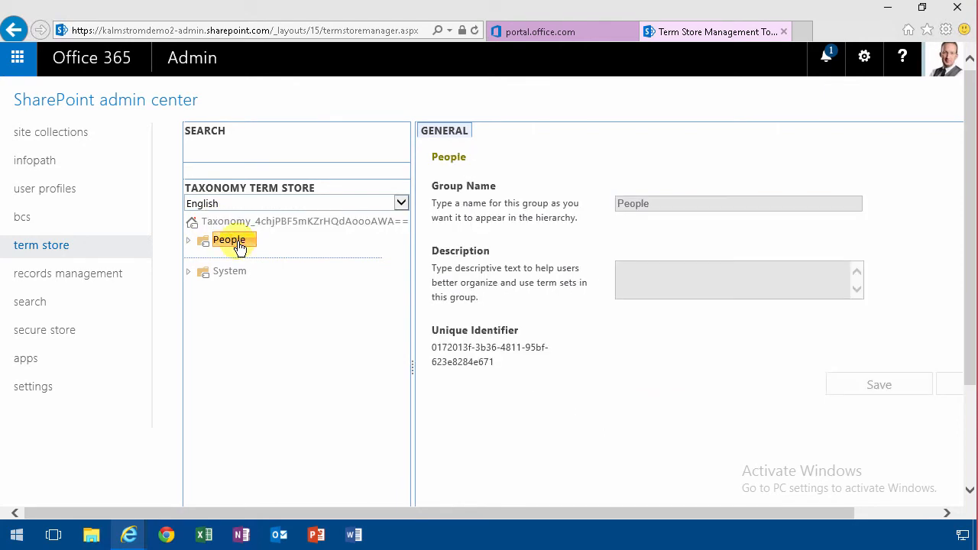
click(289, 223)
click(677, 421)
text(peter)
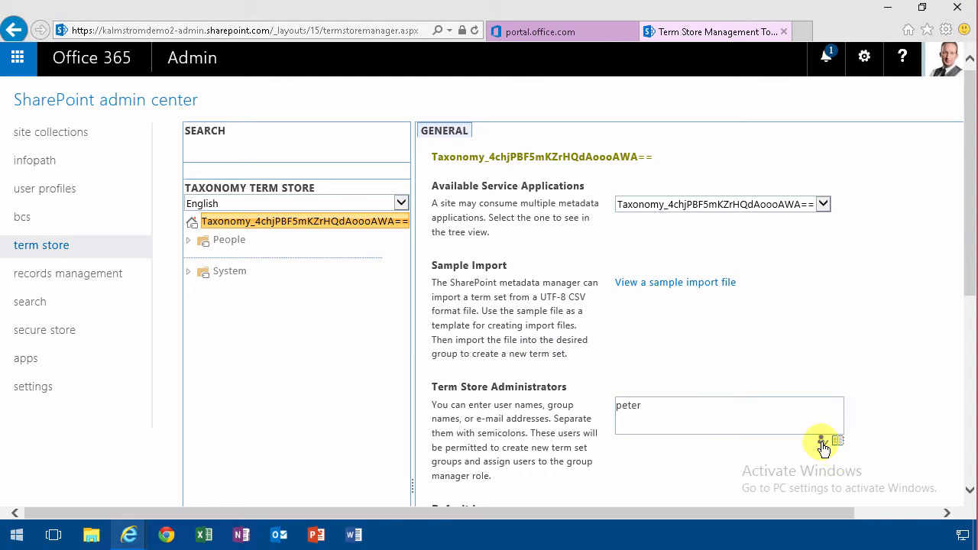
drag(972, 273, 967, 500)
click(885, 457)
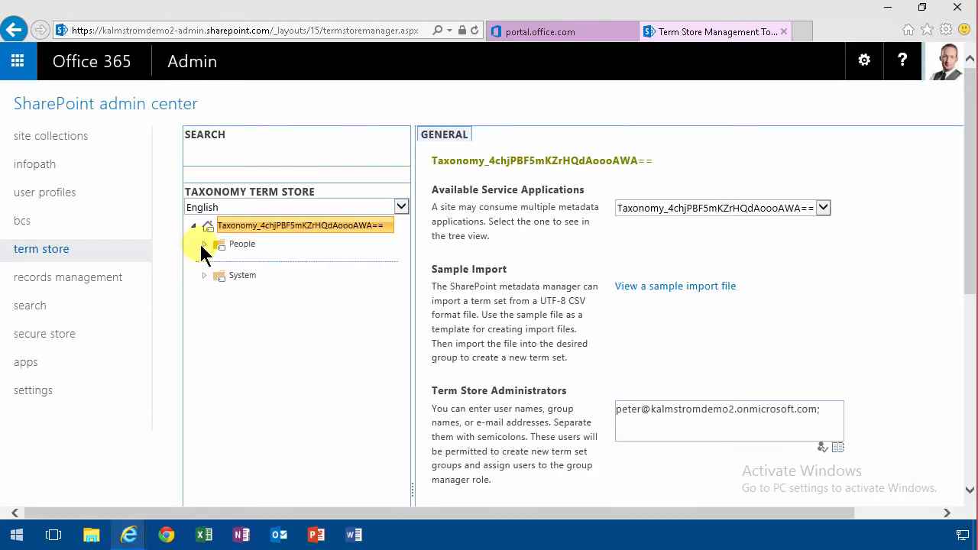
Create a new term group named Contoso directly under the taxonomy root.
click(203, 244)
click(237, 246)
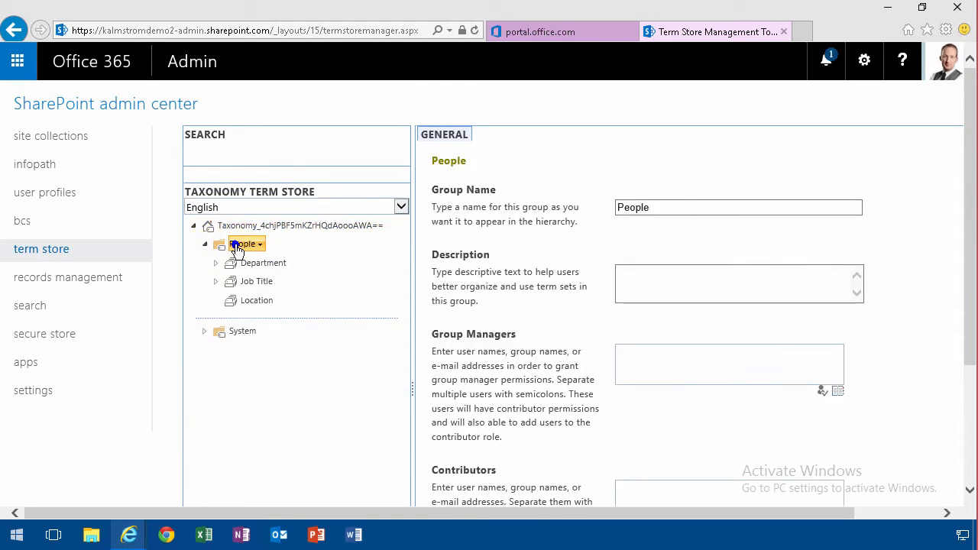
click(224, 375)
click(317, 226)
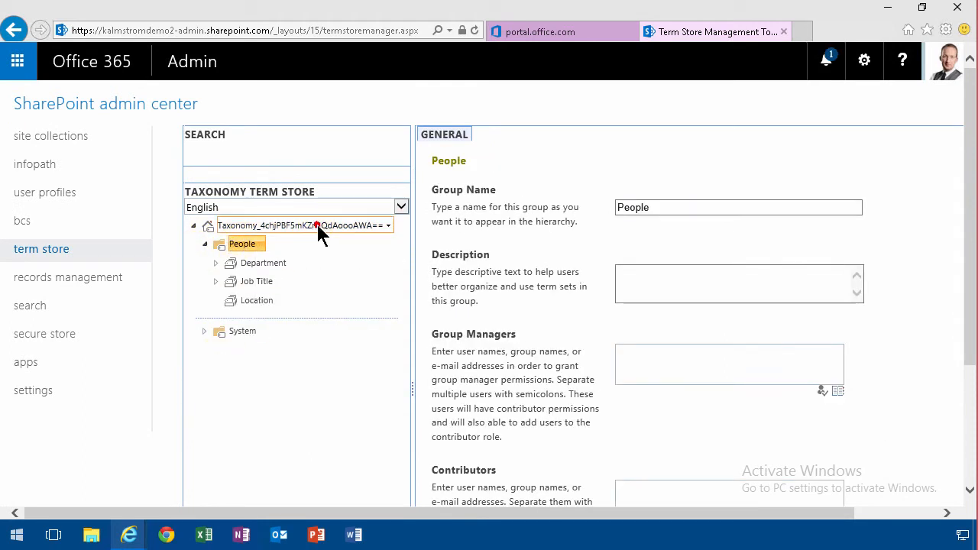
click(389, 227)
click(419, 245)
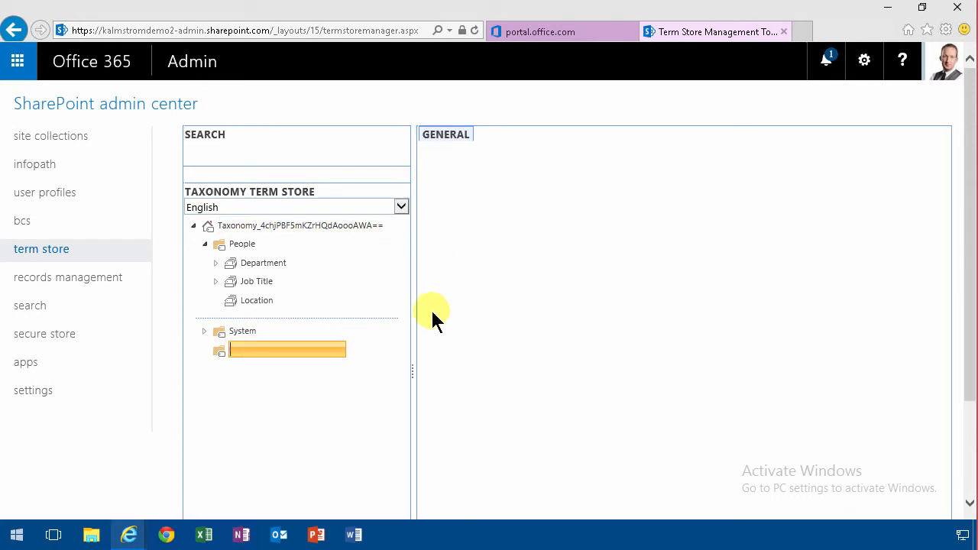
text(Contoso)
key(Return)
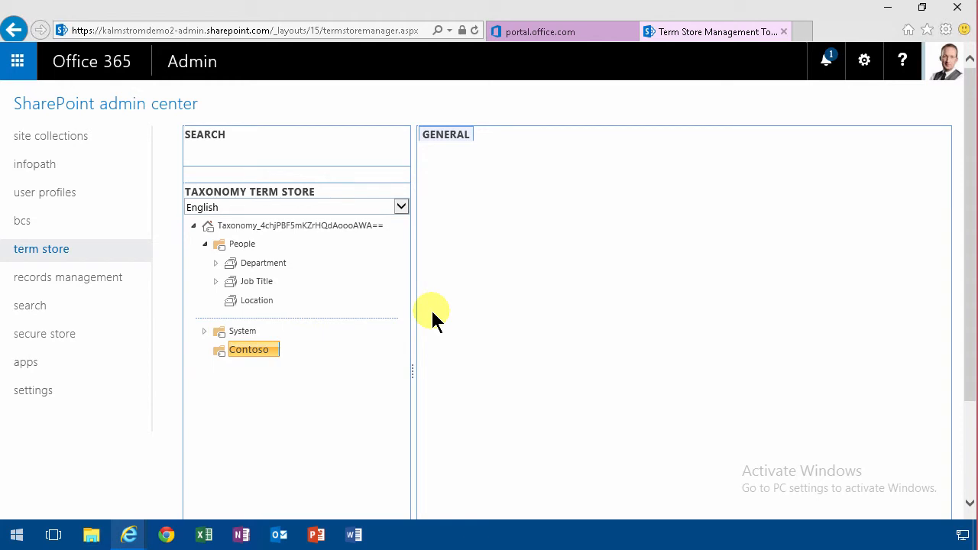
Create a term set named Department in the Contoso term group.
click(268, 350)
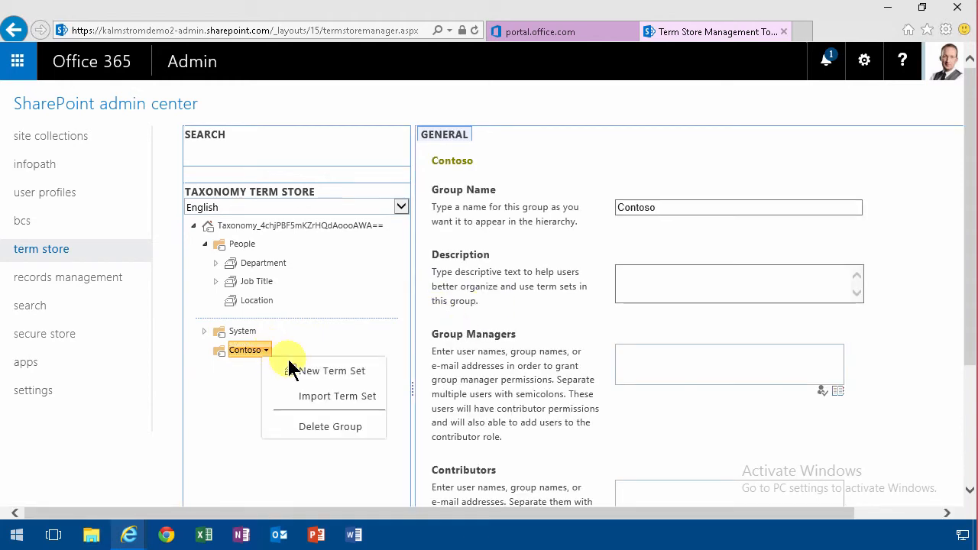
click(305, 371)
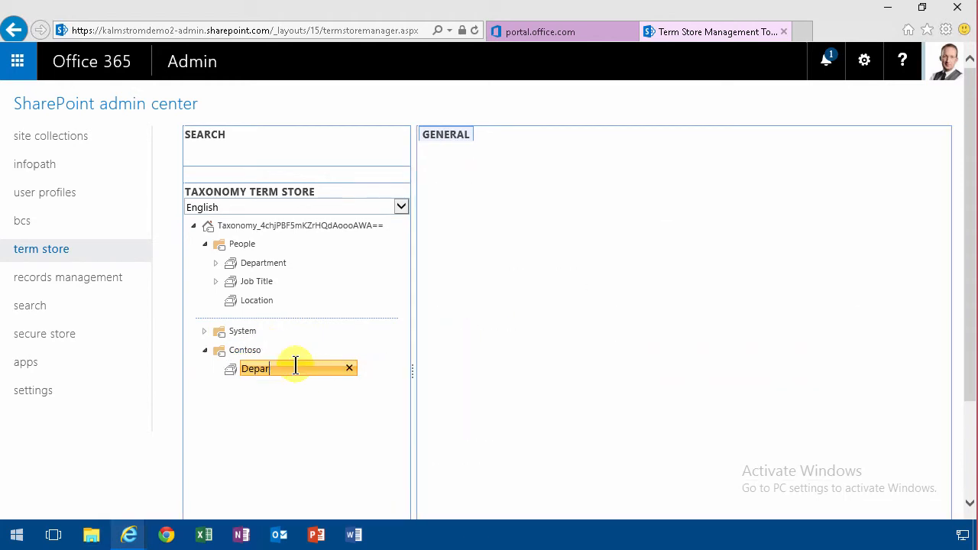
text(Department)
key(Return)
Add the terms IT, HQ and Sales to the Department term set in the Contoso group.
click(296, 368)
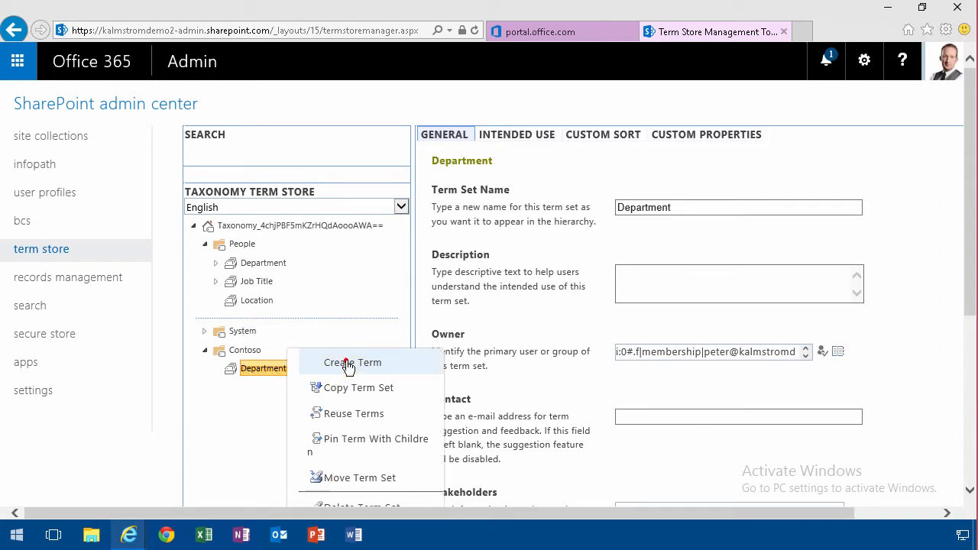
click(345, 359)
text(IT)
key(Return)
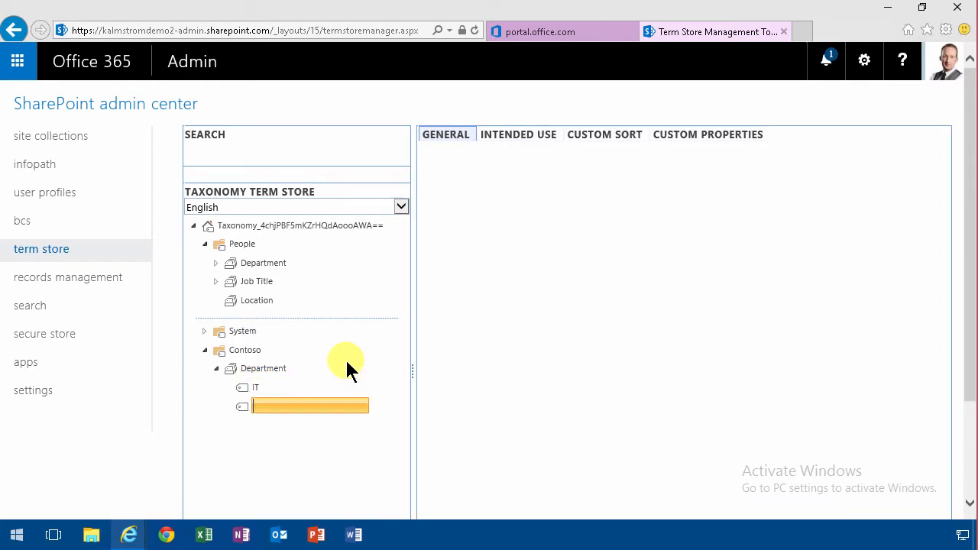
key(Return)
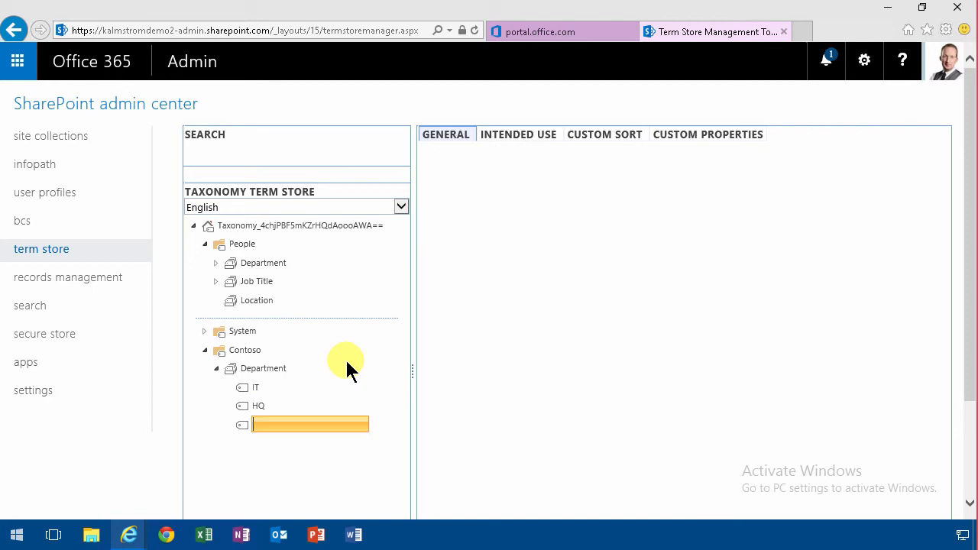
text(Sales)
click(375, 364)
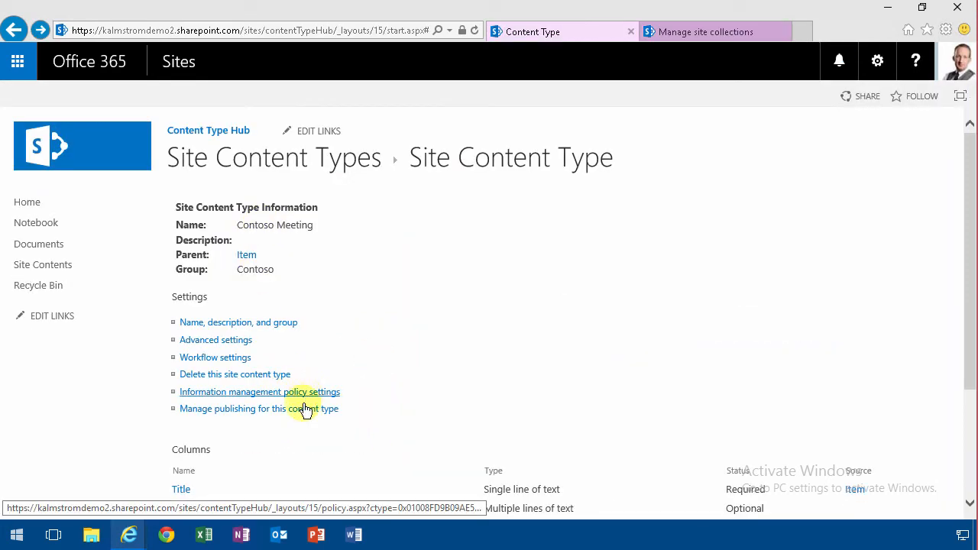
Start a new site column for the Contoso Meeting content type named Contoso Department, with type Managed Metadata, in the existing Contoso group.
scroll(304, 410, down, 2)
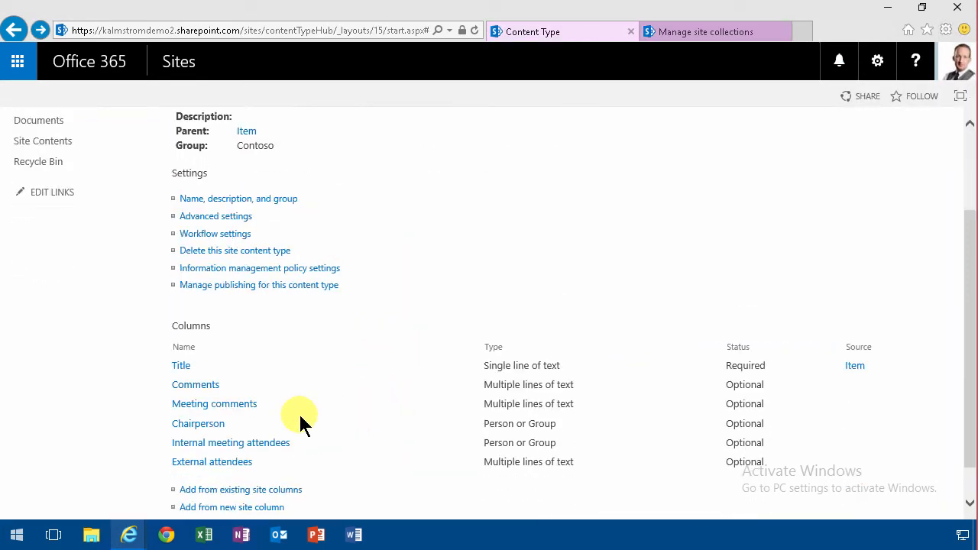
scroll(299, 415, down, 1)
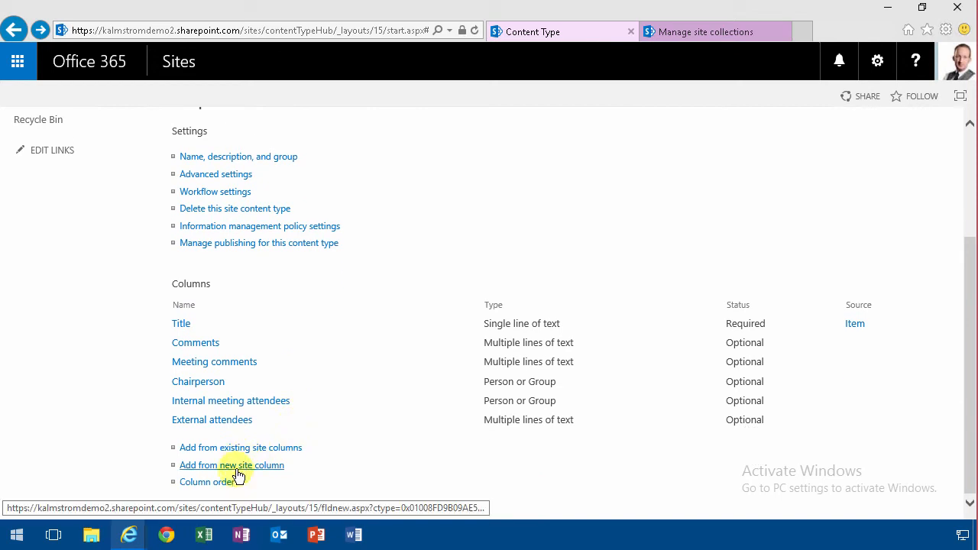
scroll(445, 229, up, 3)
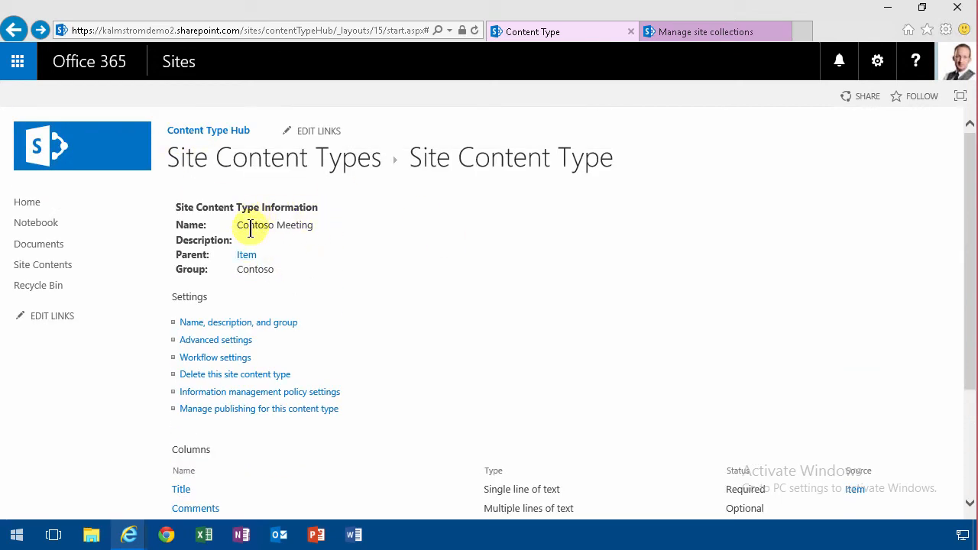
scroll(356, 332, down, 4)
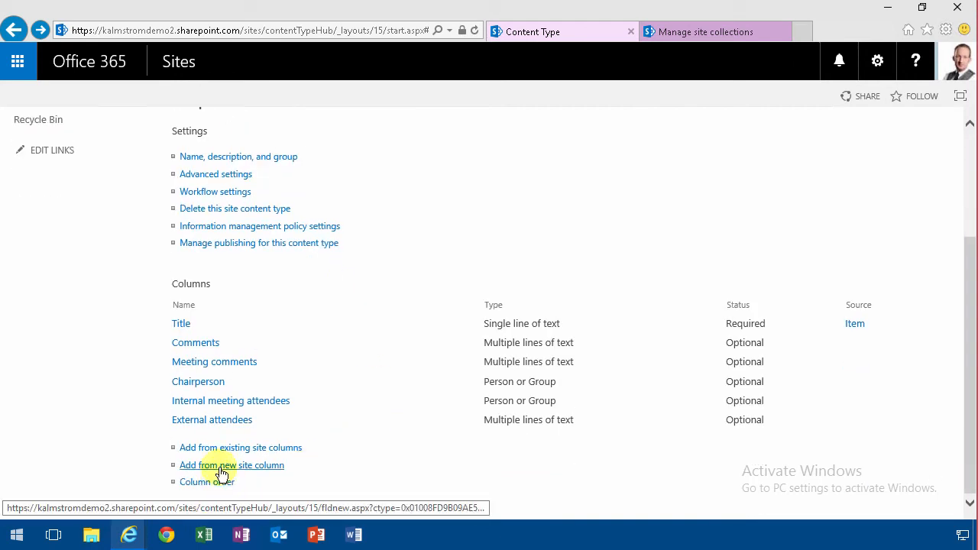
click(220, 466)
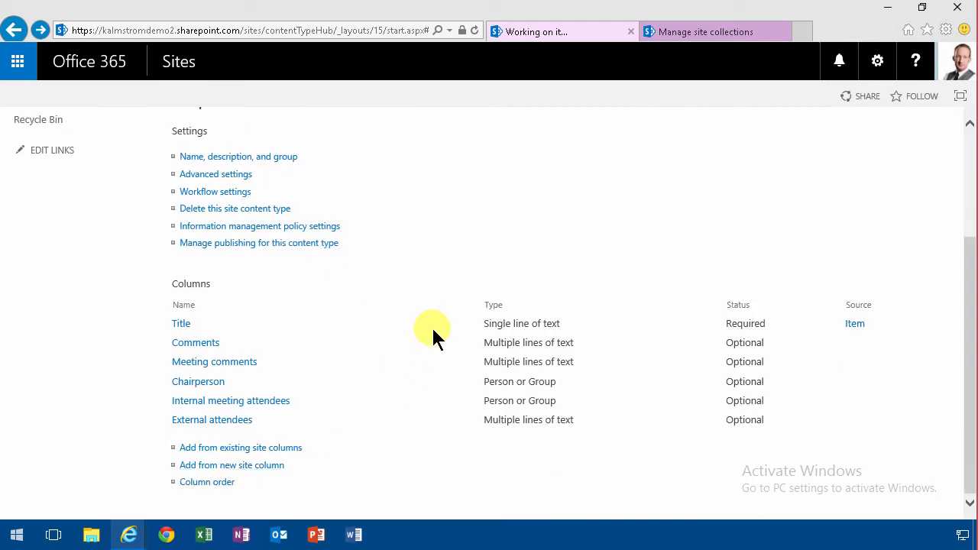
text(Contoso Department)
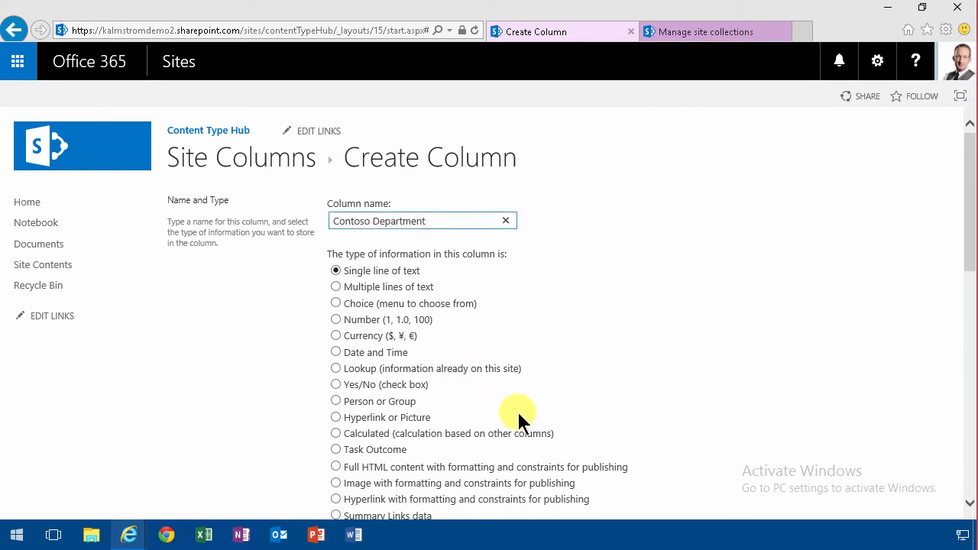
scroll(509, 413, down, 3)
click(343, 371)
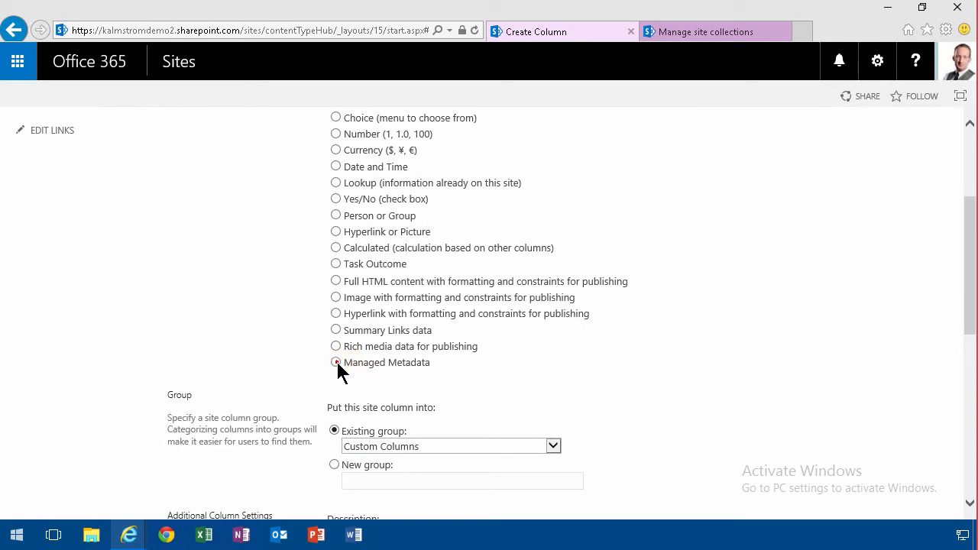
click(535, 364)
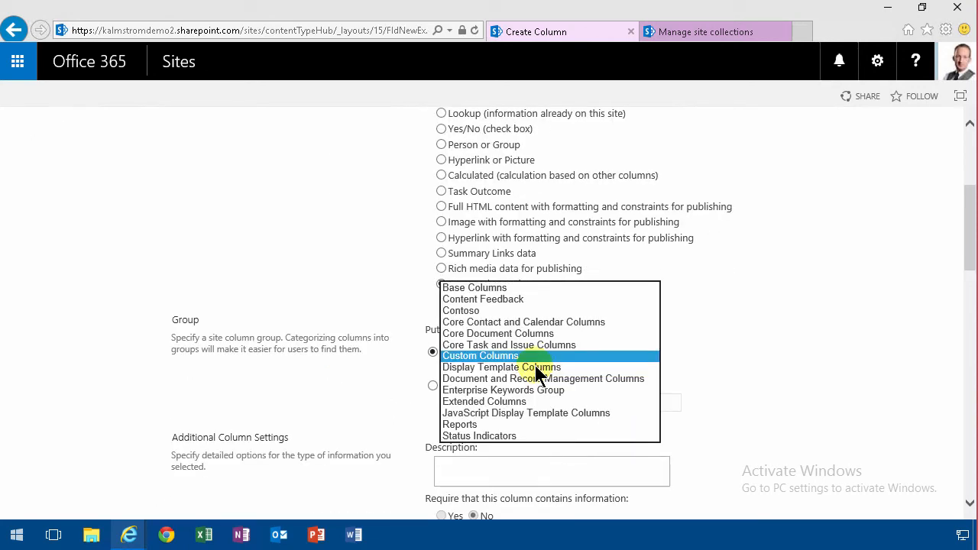
click(469, 309)
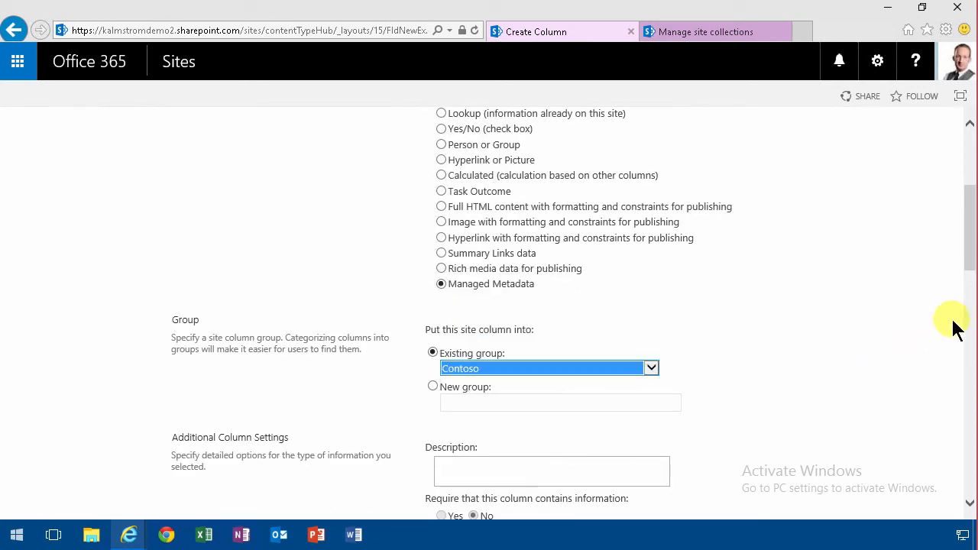
Bind the new column to the managed term set Department under Contoso and create the column.
drag(969, 230, 969, 342)
click(443, 288)
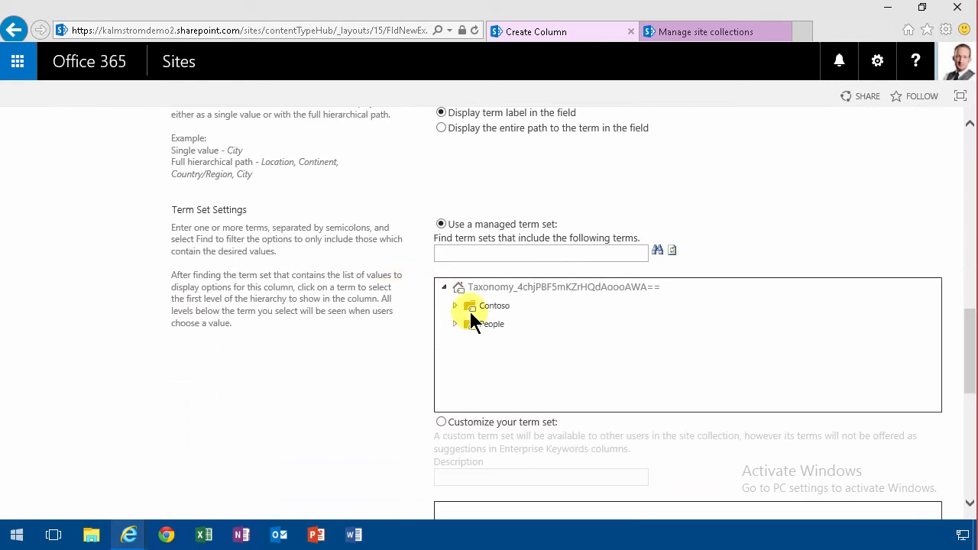
click(454, 306)
click(512, 324)
drag(972, 371, 970, 470)
click(873, 452)
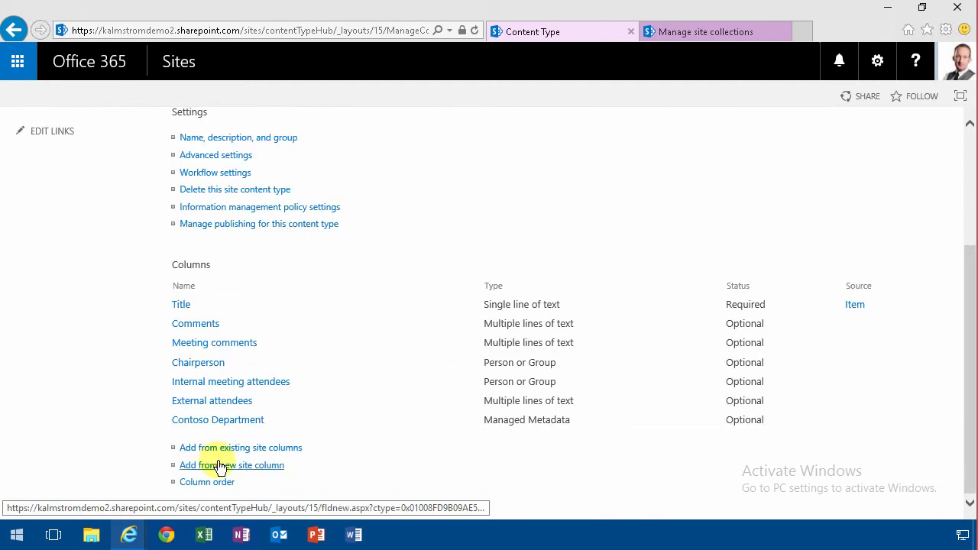
Add a new Hyperlink or Picture site column named Action Point to the content type, placed in the existing Contoso group.
click(228, 470)
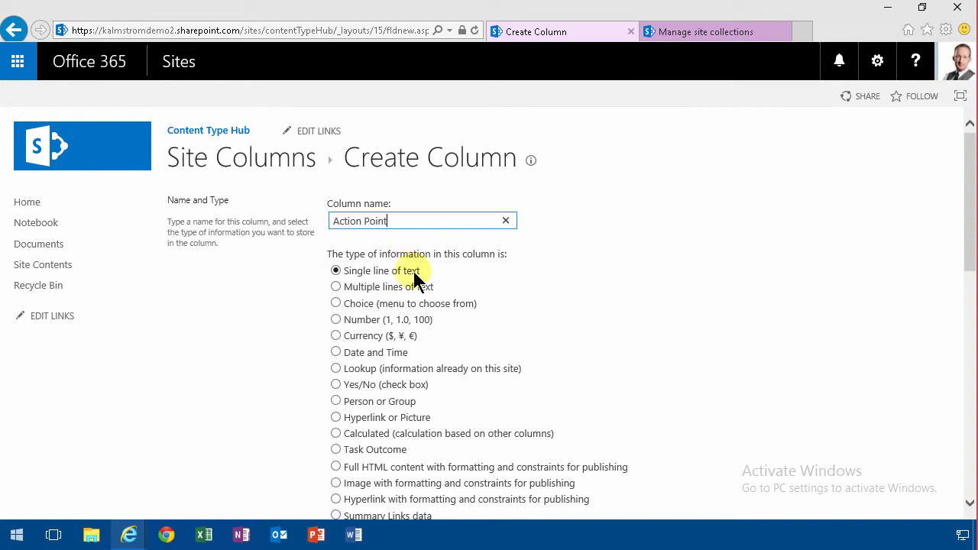
click(349, 418)
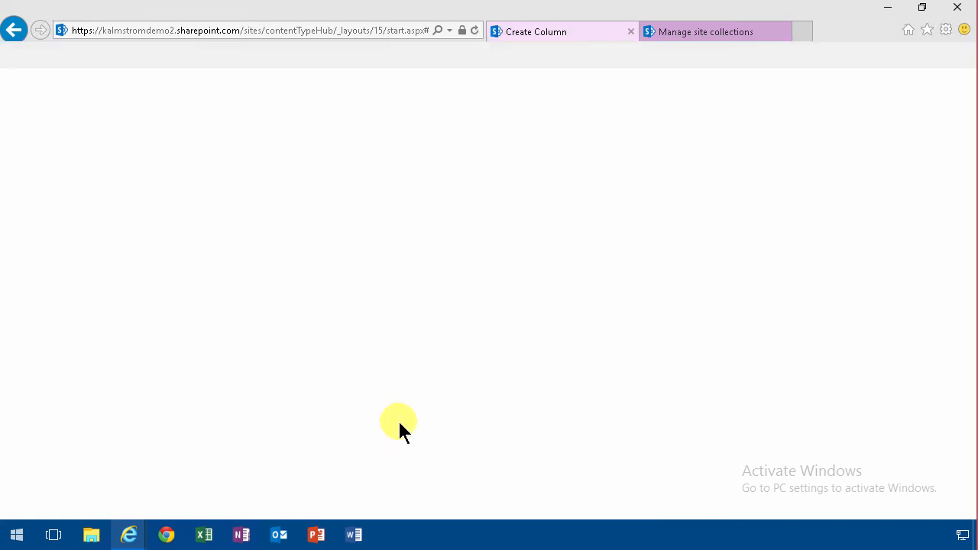
drag(972, 214, 974, 264)
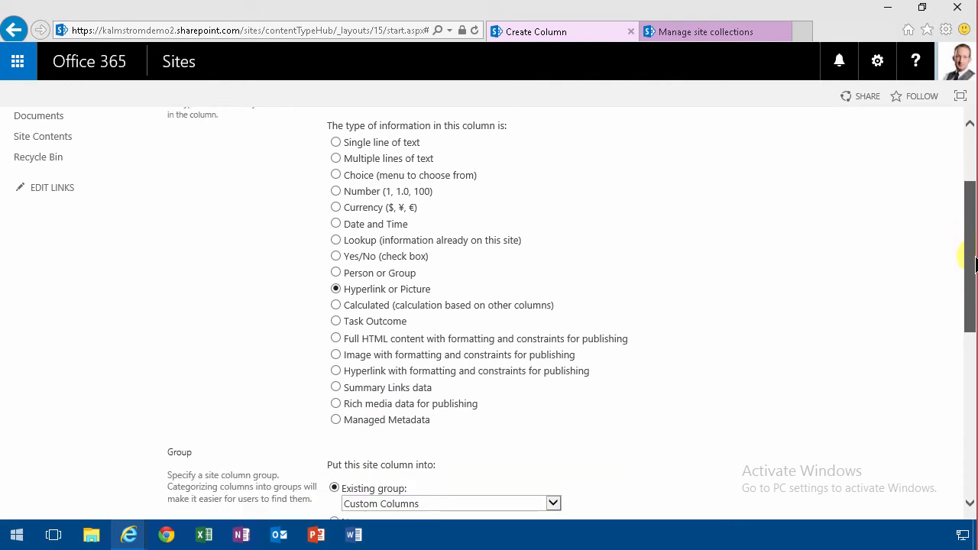
drag(974, 264, 964, 390)
click(364, 287)
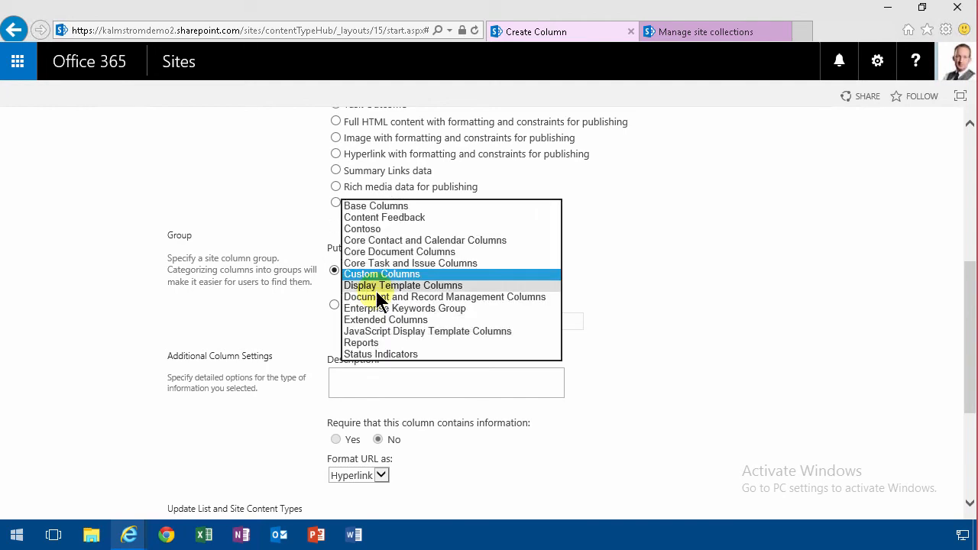
click(380, 227)
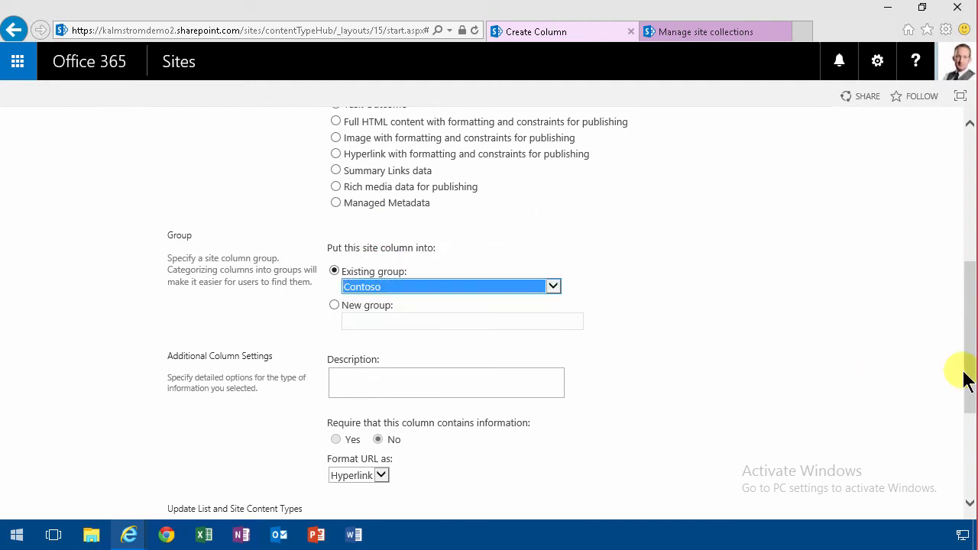
drag(969, 395, 972, 506)
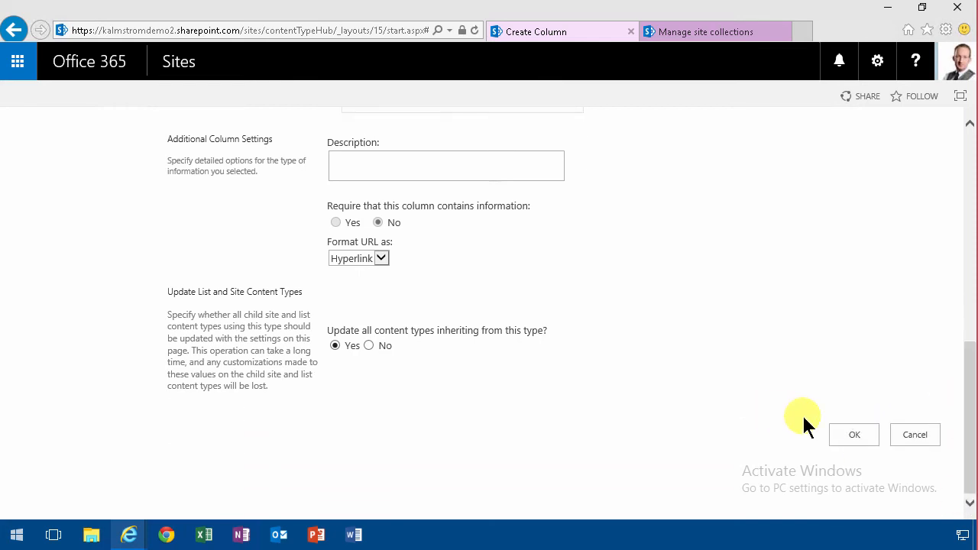
click(858, 434)
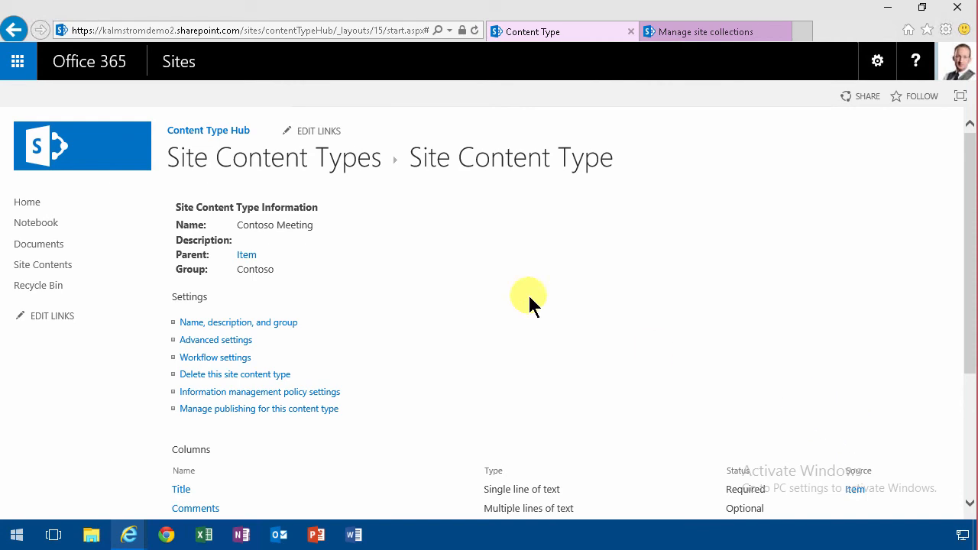
Publish the Contoso Meeting content type from its publishing settings.
click(275, 391)
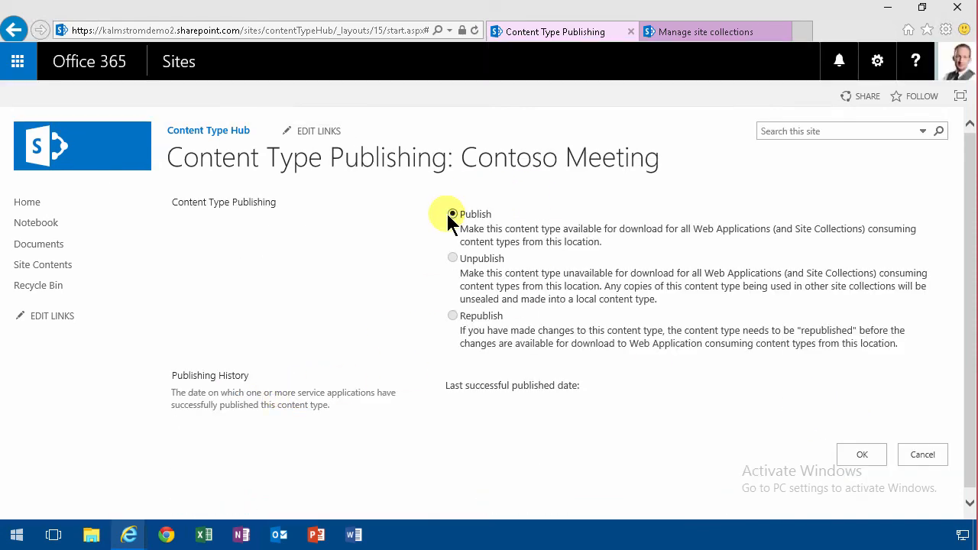
click(850, 455)
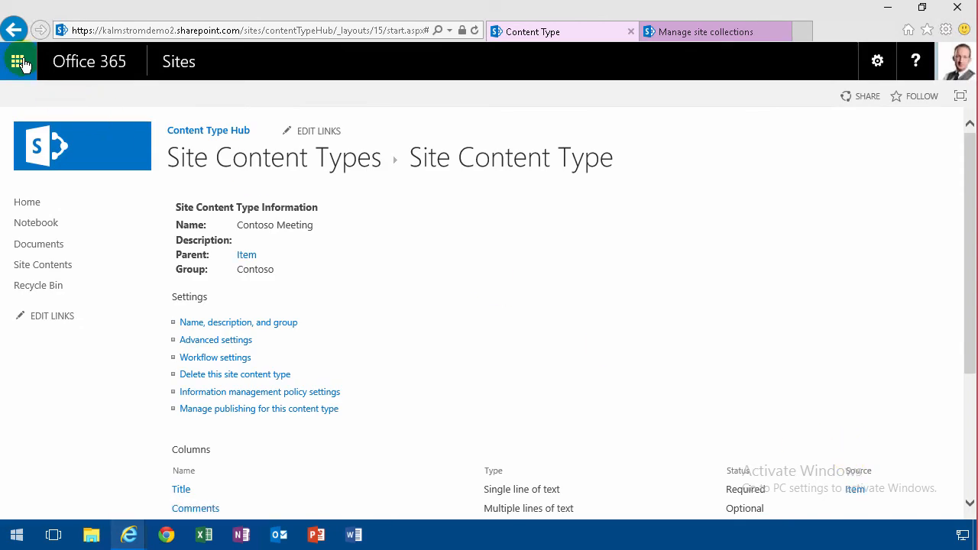
Open the site content types of the IT site and show only the Contoso group to look for the published content type.
click(185, 65)
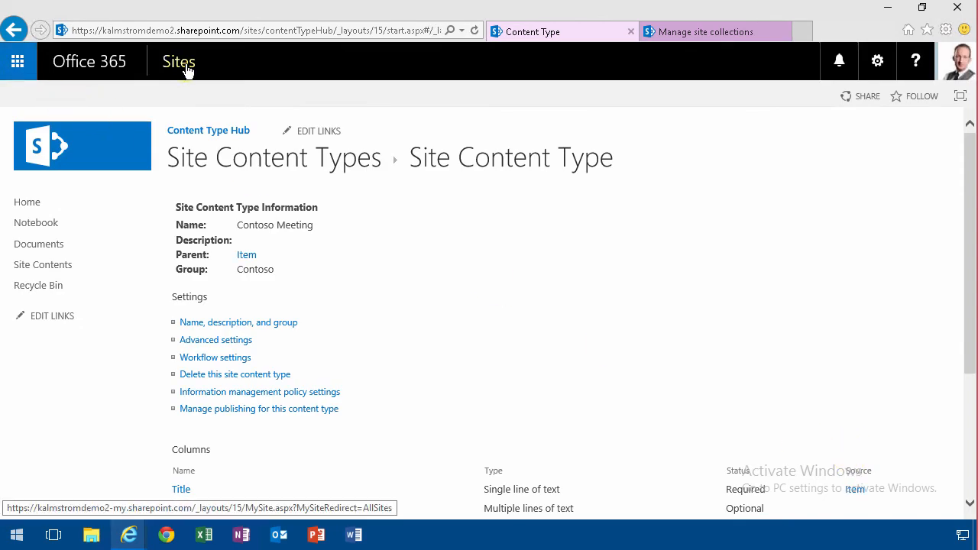
scroll(126, 459, down, 2)
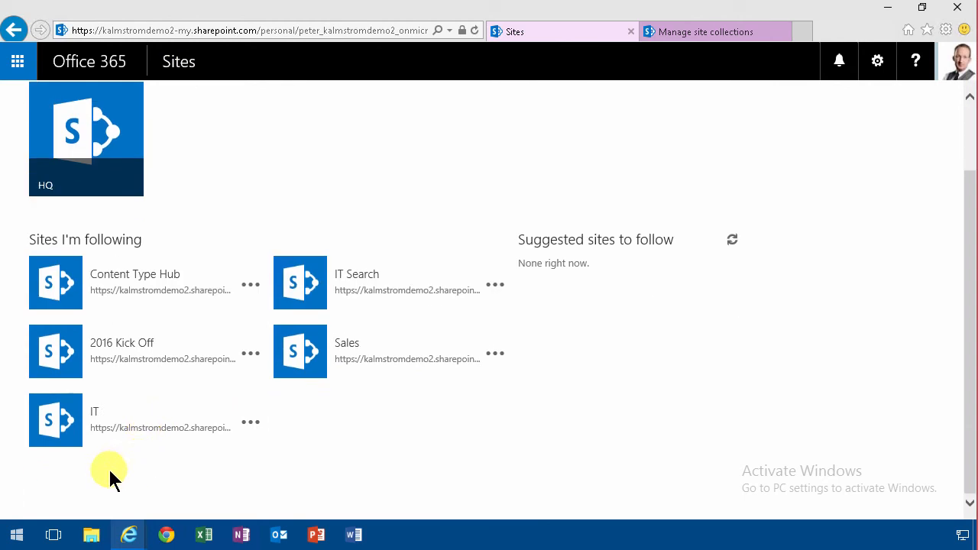
click(95, 415)
click(877, 61)
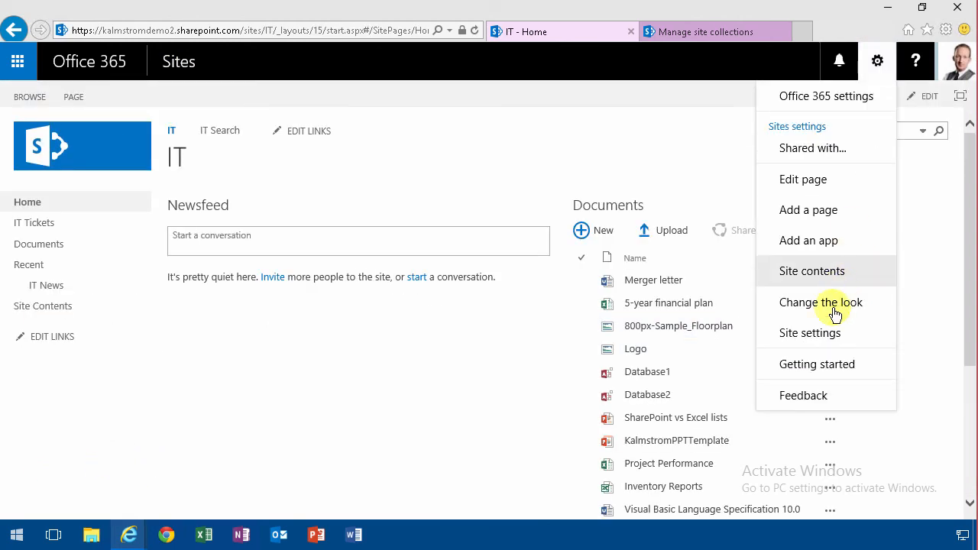
click(830, 333)
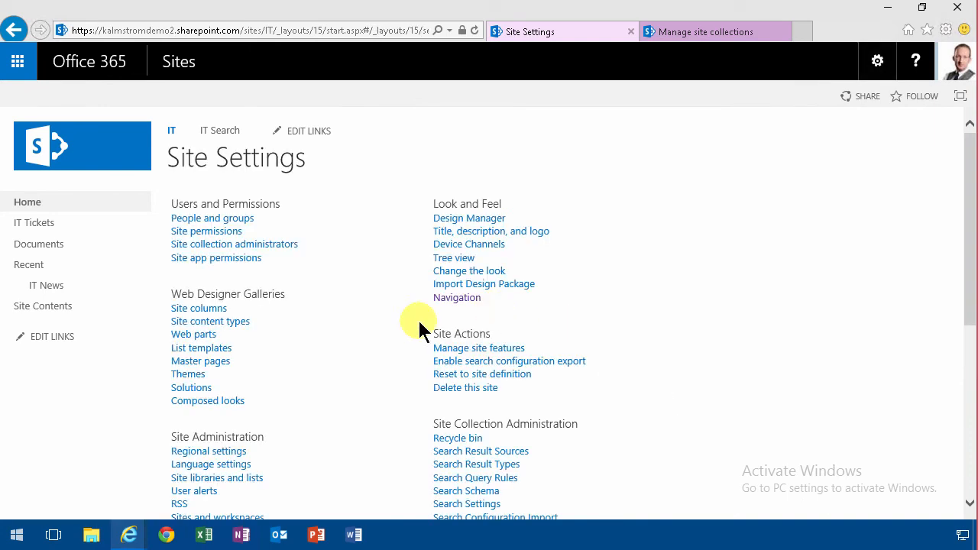
click(214, 323)
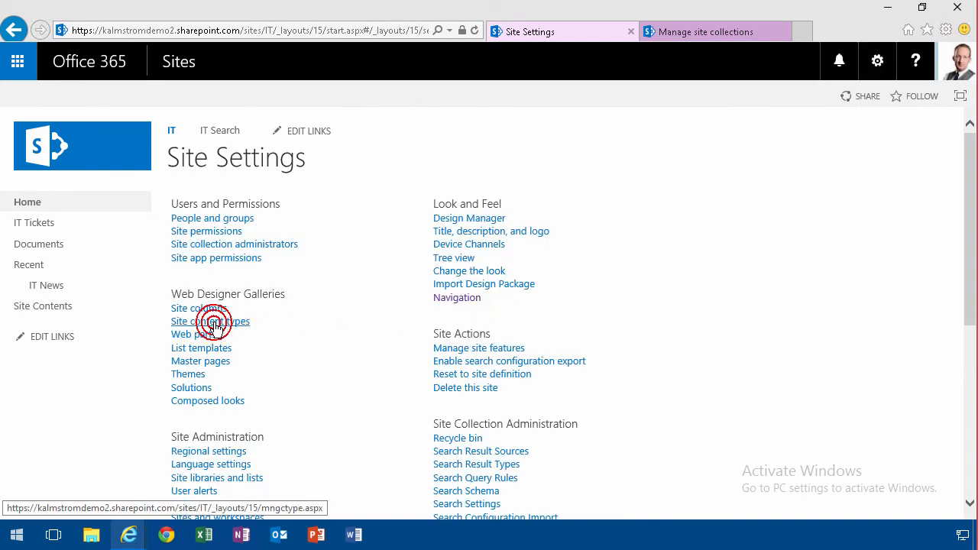
click(836, 207)
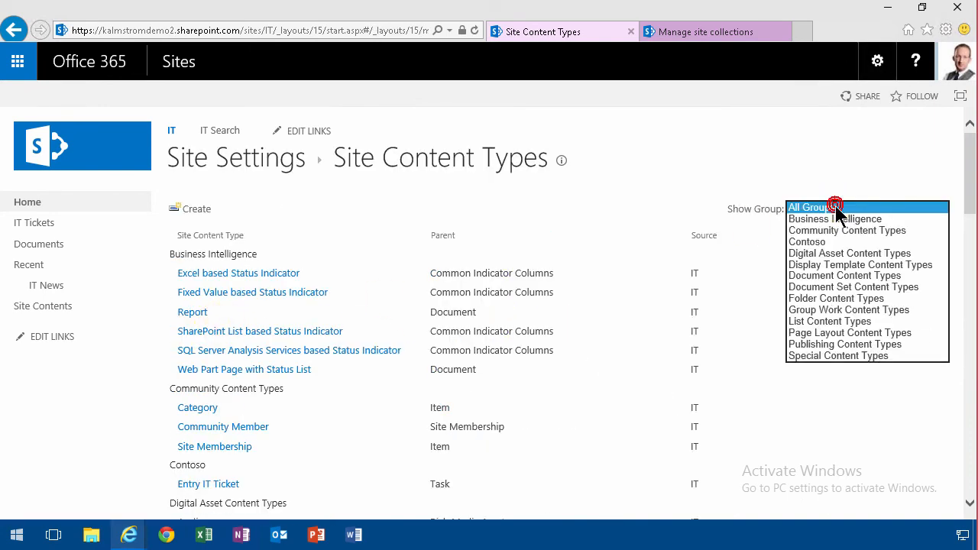
click(829, 242)
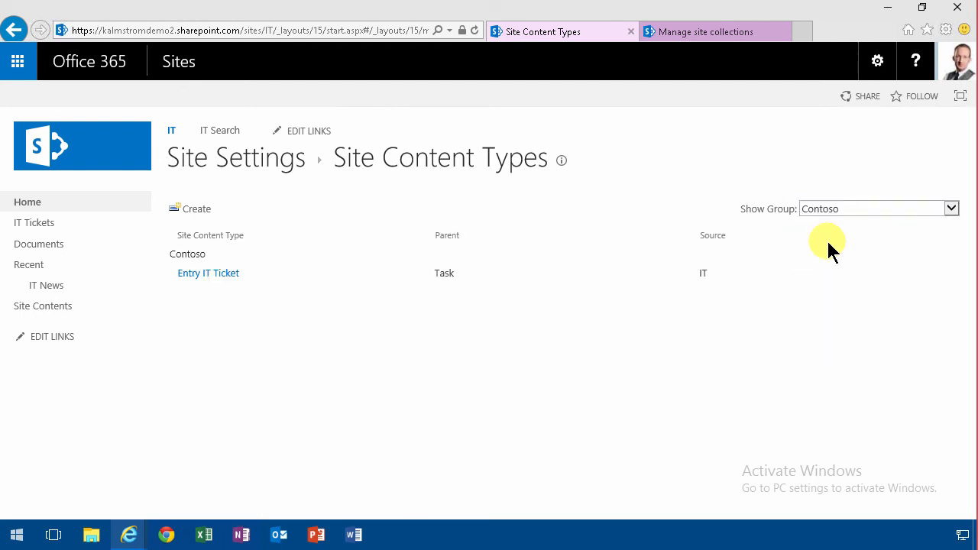